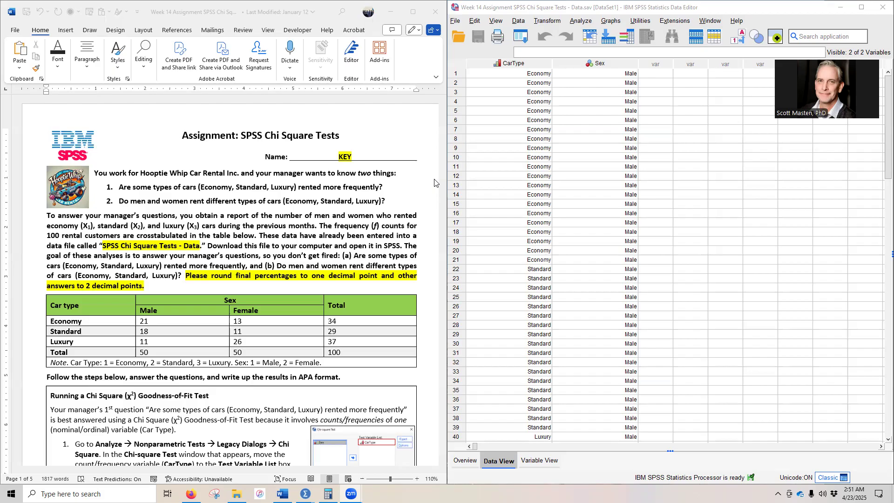
# Read the assignment's two manager questions, the car type by sex table, and the Chi Square Goodness-of-Fit instructions
pyautogui.scroll(-1, 414, 298)
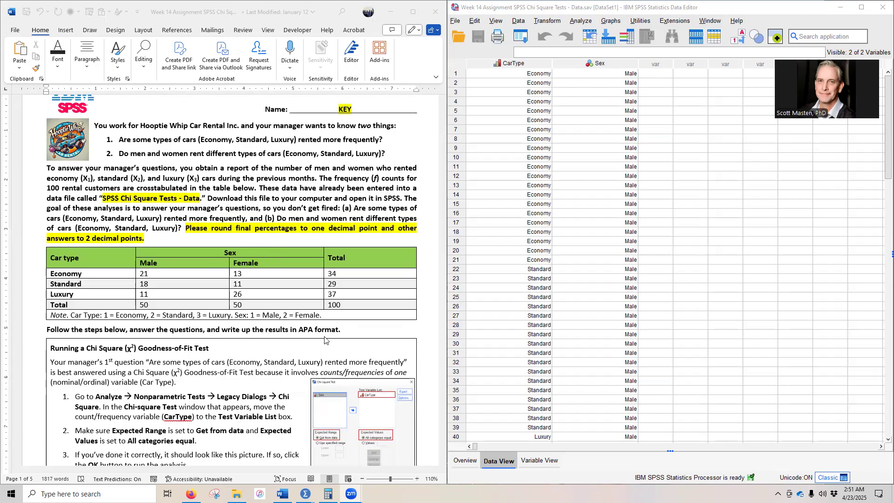
pyautogui.scroll(-5, 400, 315)
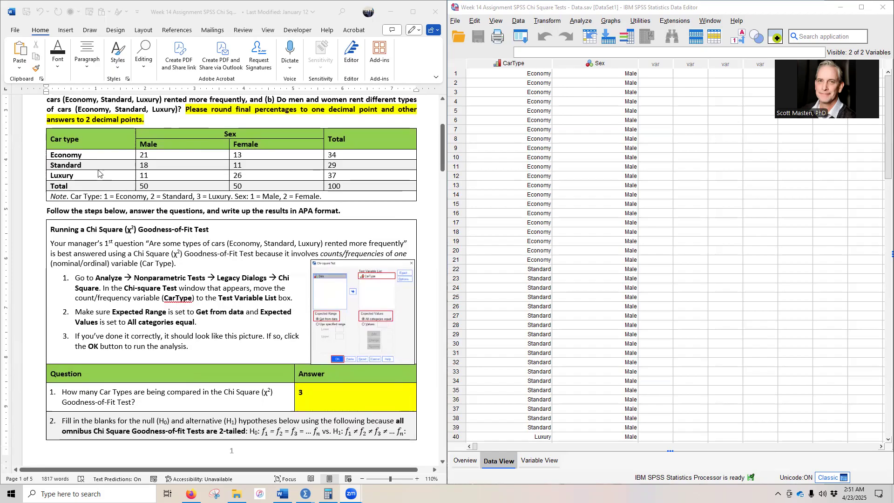
pyautogui.scroll(4, 112, 219)
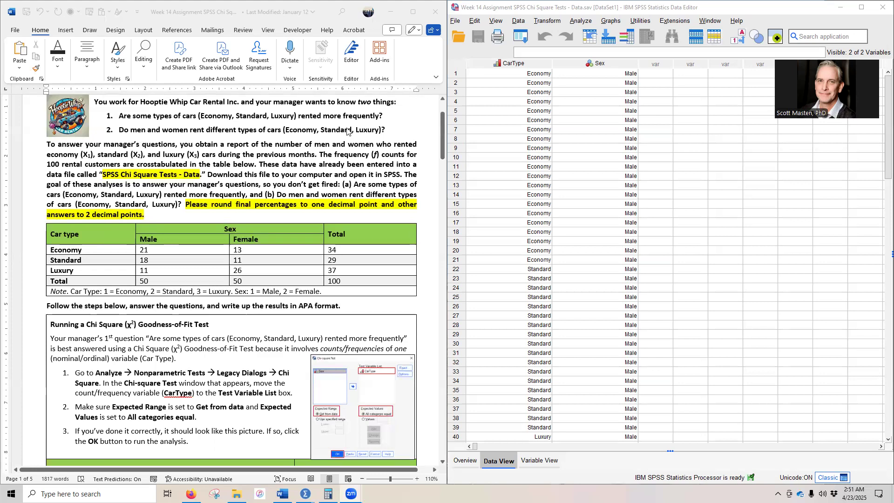
pyautogui.scroll(-2, 377, 232)
pyautogui.scroll(-1, 377, 233)
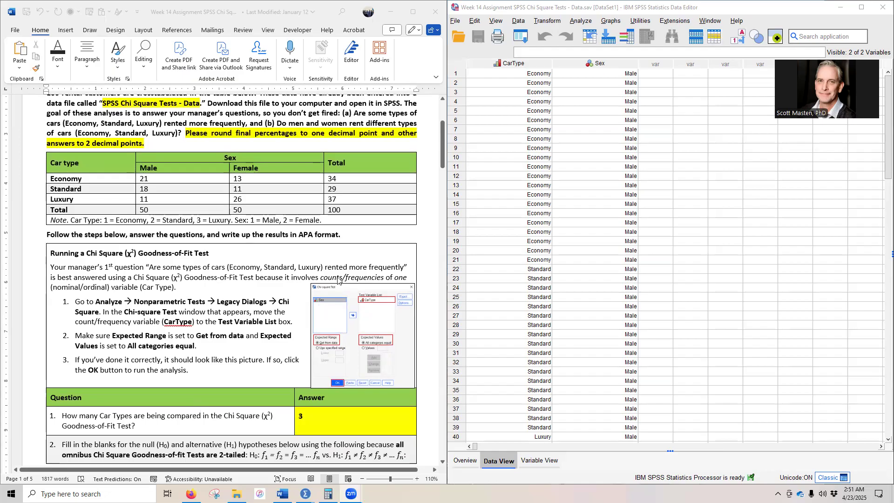
pyautogui.scroll(-1, 422, 245)
pyautogui.scroll(-1, 422, 245)
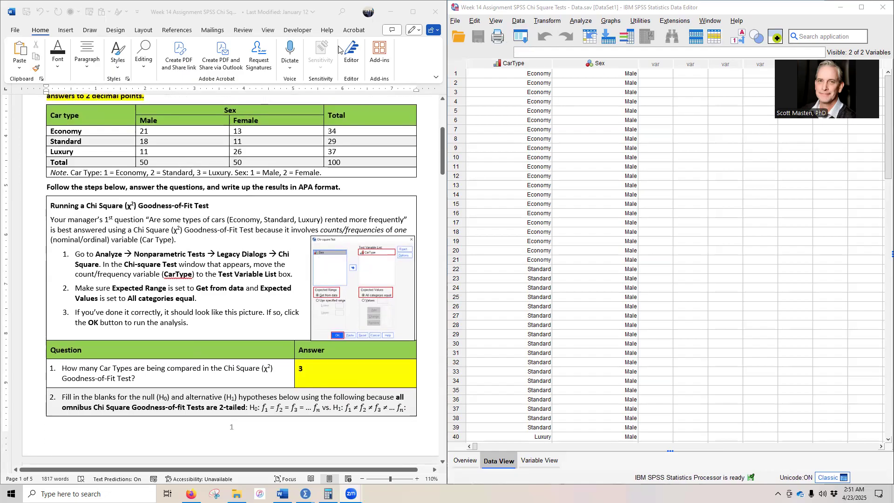
# Run the legacy nonparametric Chi-square test on CarType, with the expected range from data and all categories equal
pyautogui.click(585, 23)
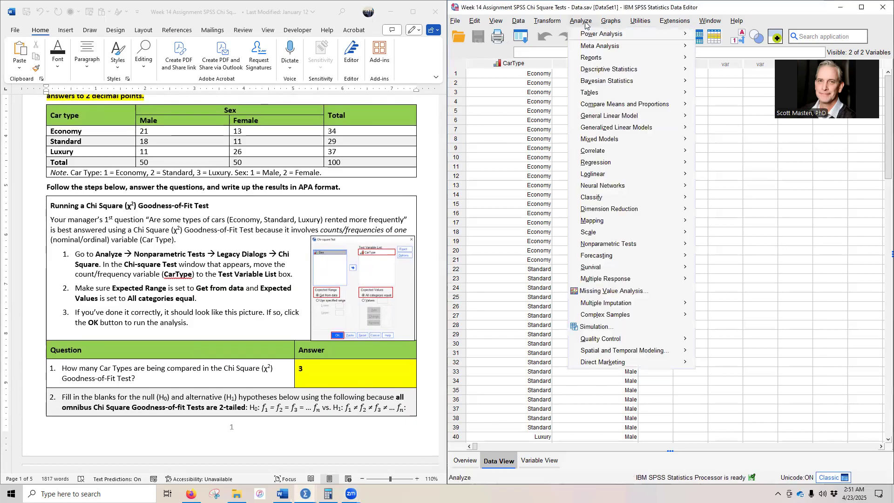
pyautogui.moveTo(653, 241)
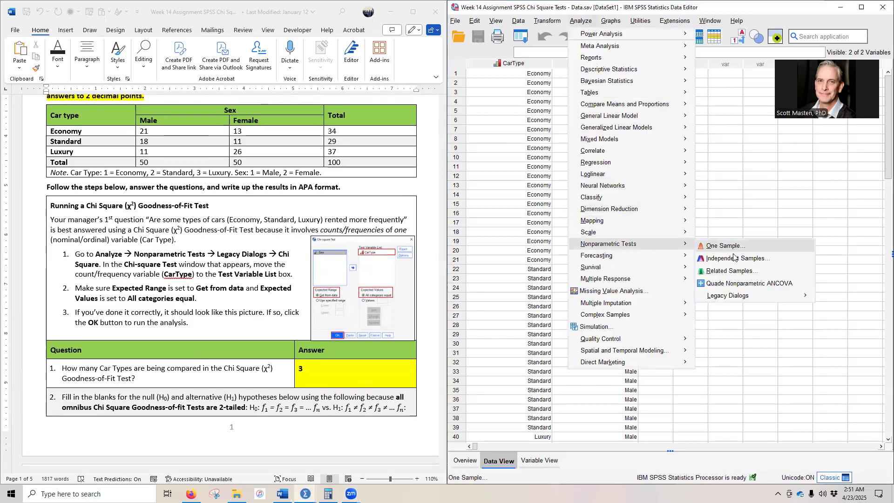
pyautogui.moveTo(735, 297)
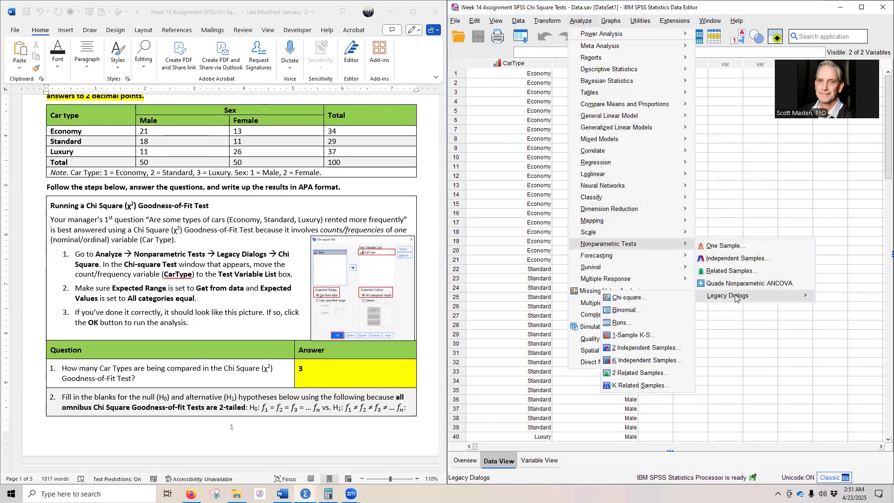
pyautogui.click(666, 299)
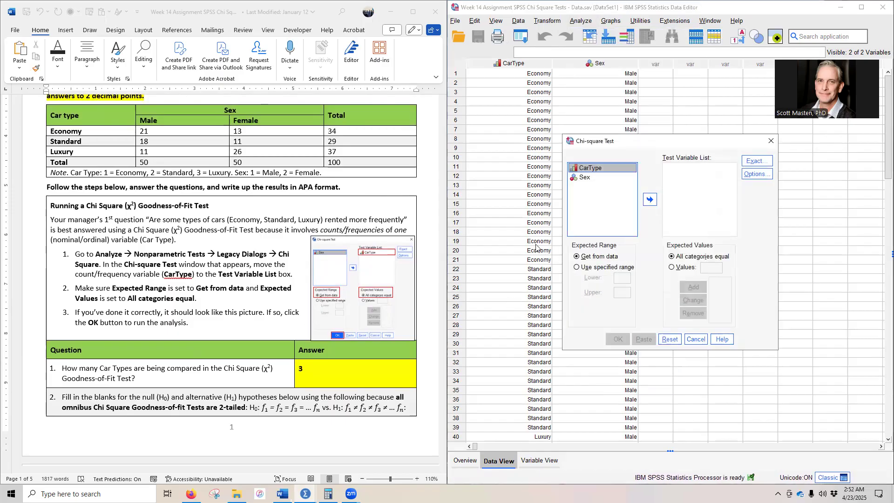
pyautogui.click(649, 200)
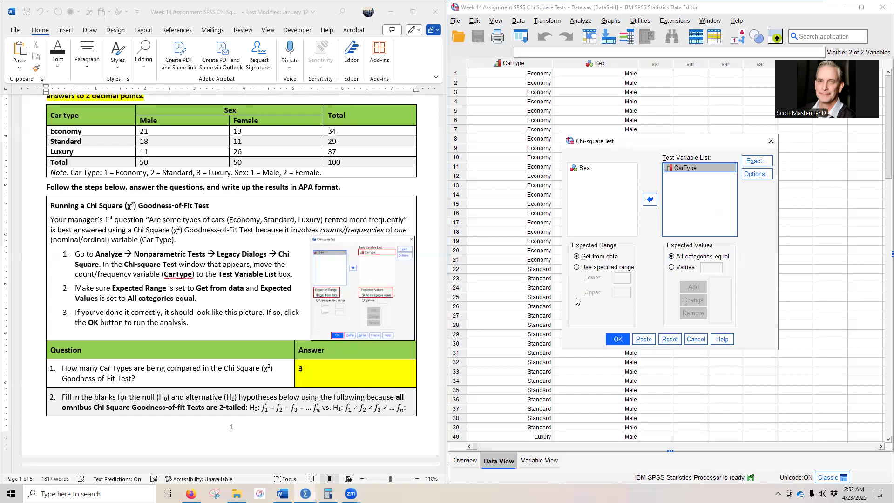
pyautogui.scroll(1, 393, 260)
pyautogui.scroll(1, 394, 260)
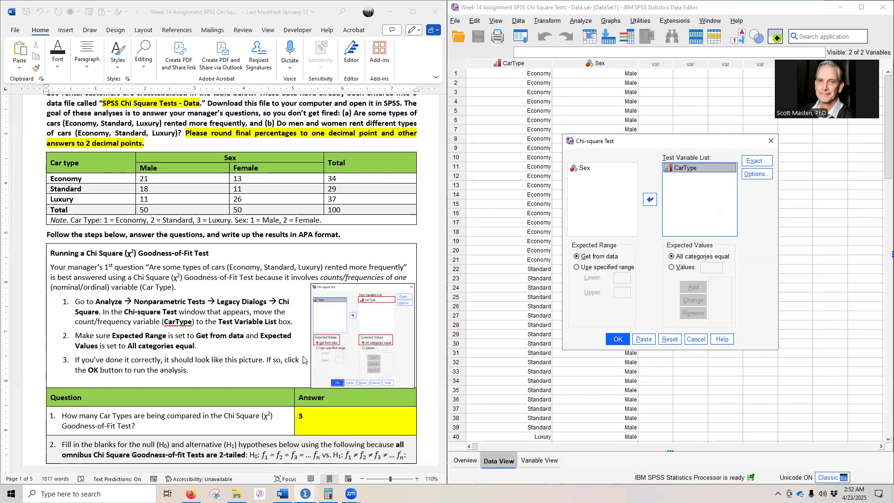
pyautogui.click(615, 340)
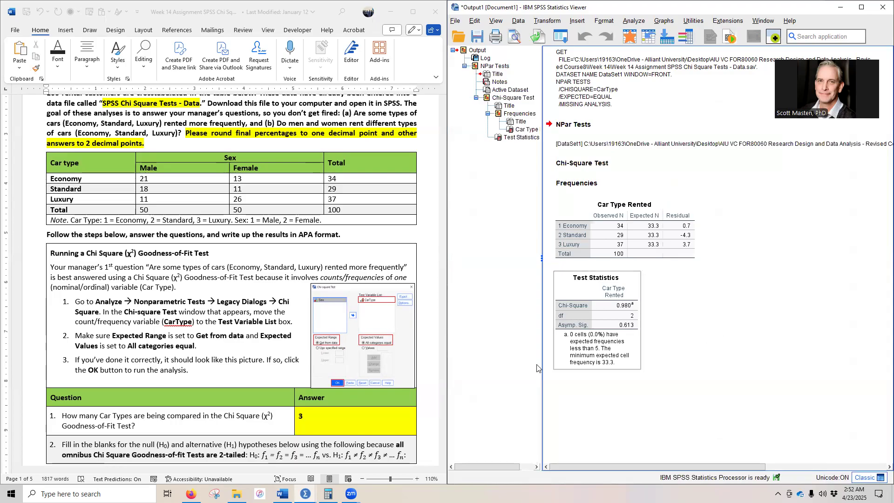
# Compare assignment questions 1 to 4 on hypotheses, expected frequency and residuals with the Car Type Rented output table
pyautogui.scroll(-3, 423, 347)
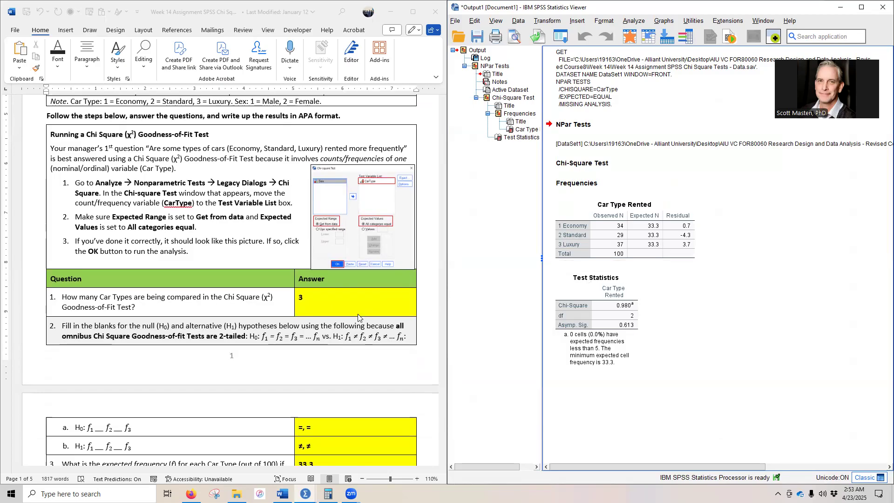
pyautogui.scroll(-3, 382, 346)
pyautogui.scroll(-2, 369, 318)
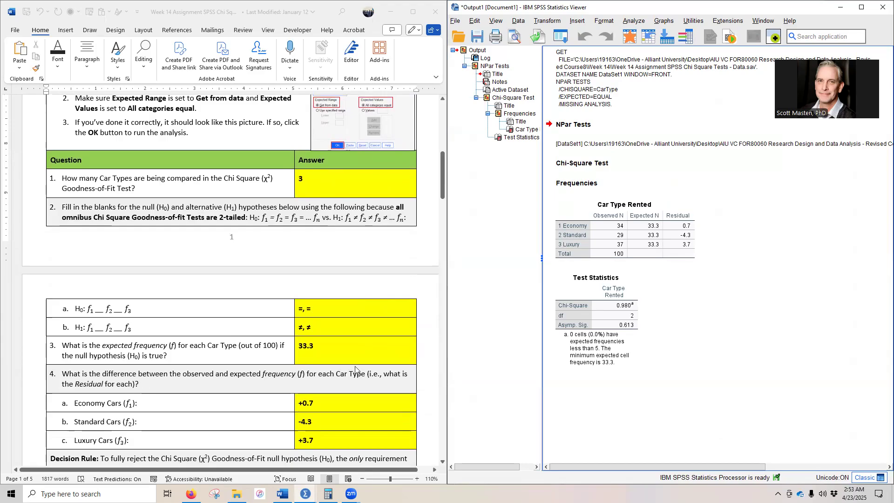
pyautogui.scroll(-2, 362, 368)
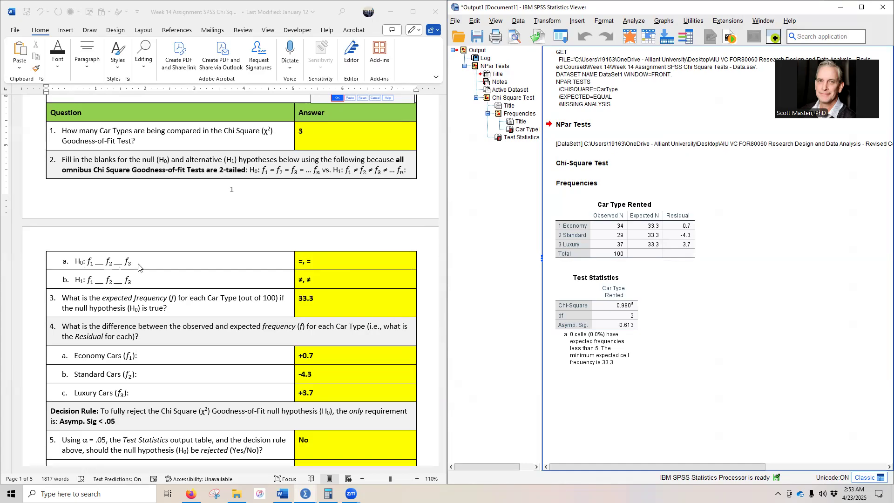
pyautogui.scroll(-3, 217, 313)
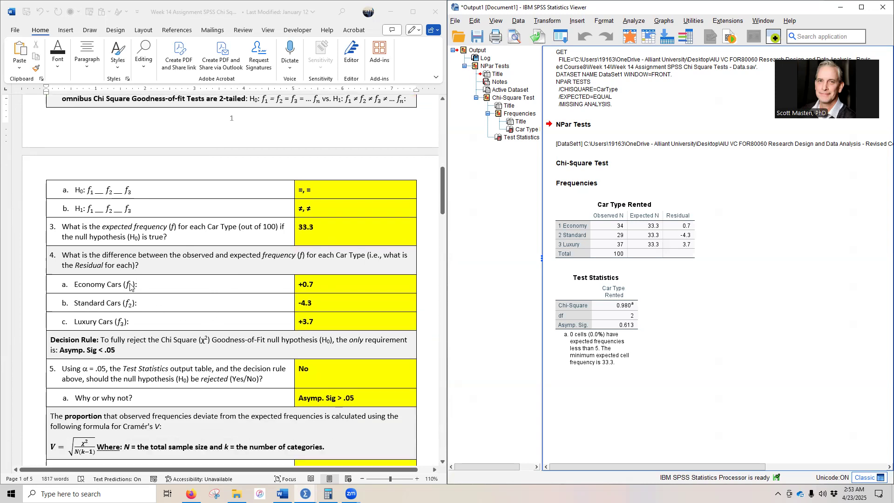
pyautogui.click(569, 308)
pyautogui.click(623, 252)
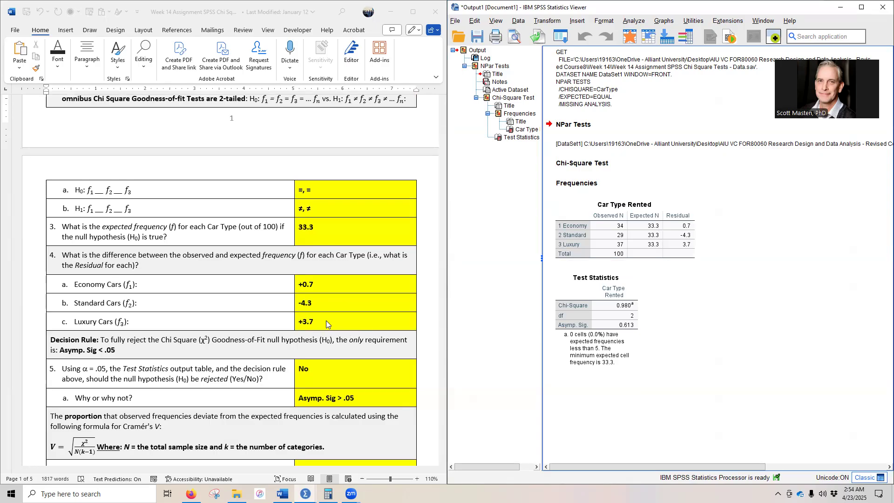
# Check the decision rule in question 5 against the Test Statistics table and review the Cramér's V formula
pyautogui.scroll(-1, 326, 320)
pyautogui.scroll(-4, 353, 318)
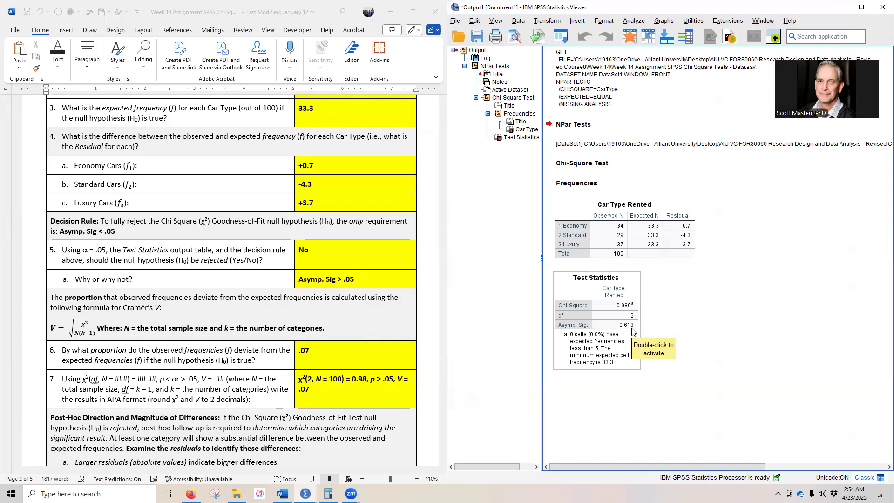
pyautogui.scroll(1, 214, 338)
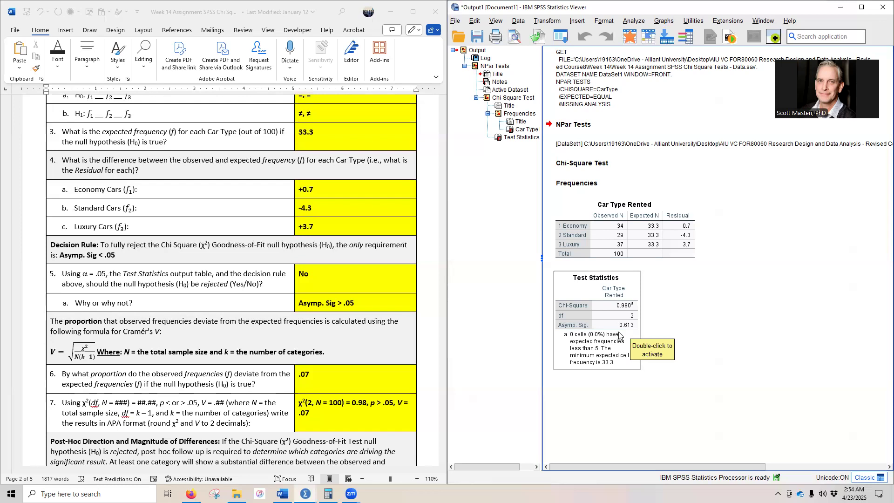
pyautogui.scroll(-3, 340, 347)
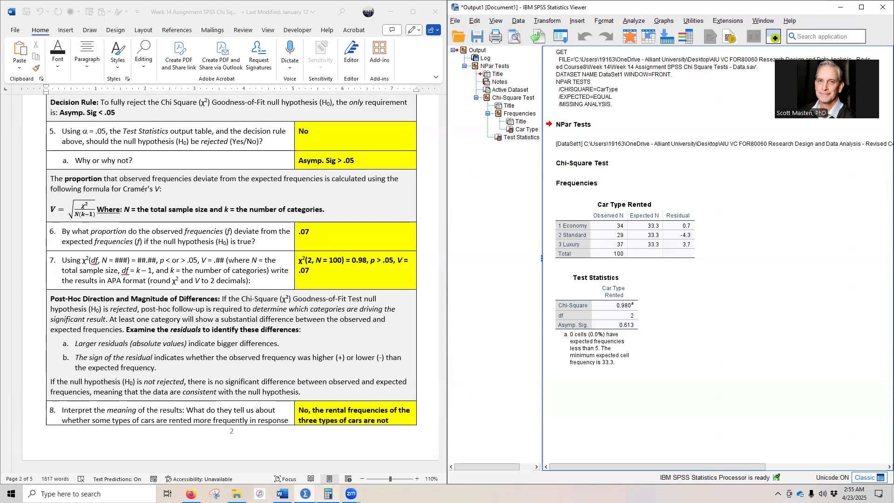
# Switch to Calculator and multiply 100 by 2 for the Cramér's V denominator, then clear the entry
pyautogui.click(328, 494)
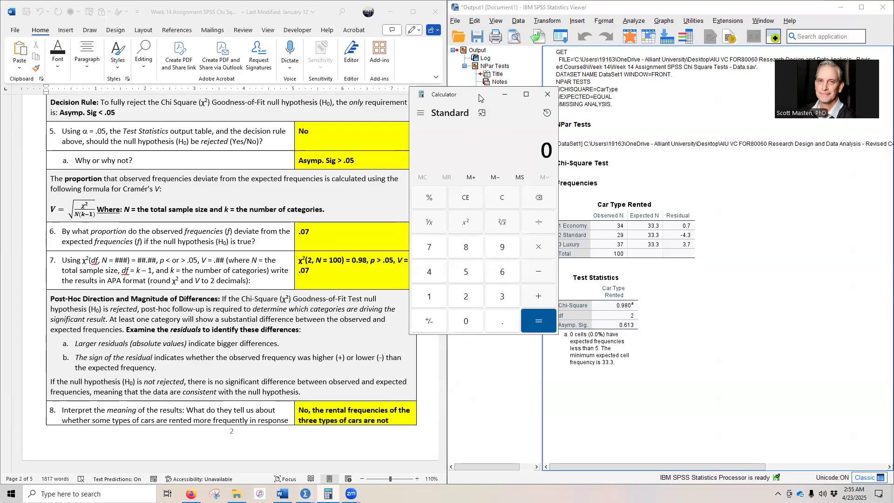
pyautogui.moveTo(479, 97); pyautogui.dragTo(431, 102)
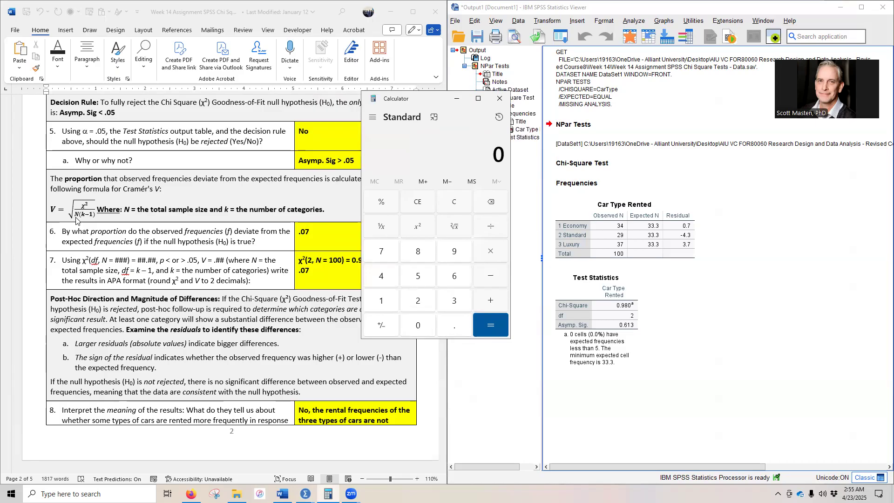
pyautogui.write('100')
pyautogui.click(490, 248)
pyautogui.click(422, 303)
pyautogui.click(480, 326)
pyautogui.click(459, 204)
# Calculate Cramér's V as the square root of 0.98 divided by 200, then minimize the calculator
pyautogui.click(625, 307)
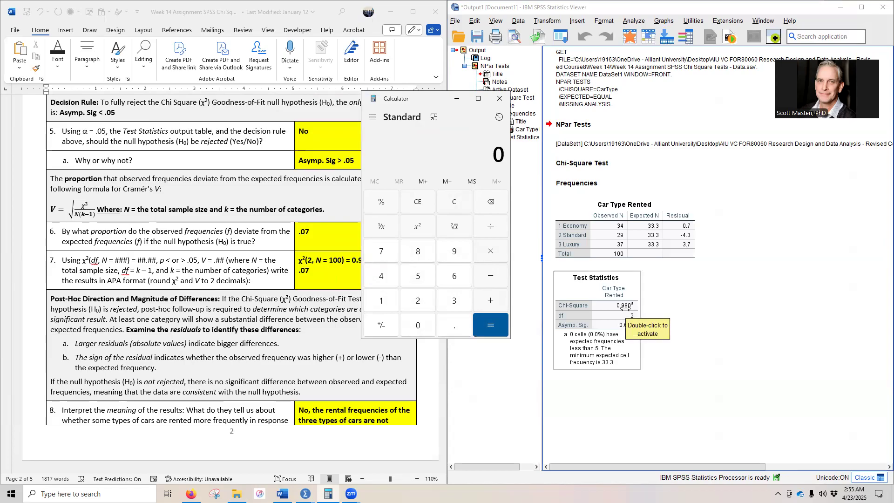
pyautogui.click(454, 325)
pyautogui.click(453, 250)
pyautogui.click(418, 250)
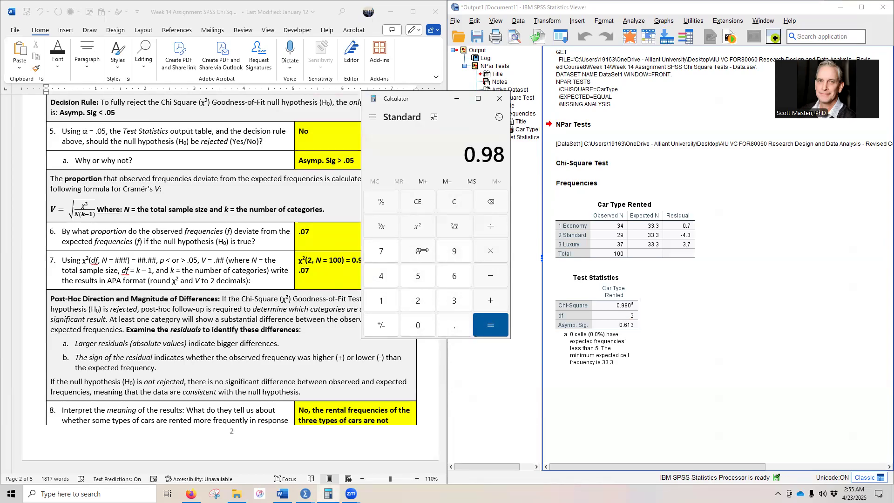
pyautogui.click(491, 226)
pyautogui.click(417, 300)
pyautogui.click(418, 325)
pyautogui.click(417, 324)
pyautogui.click(476, 326)
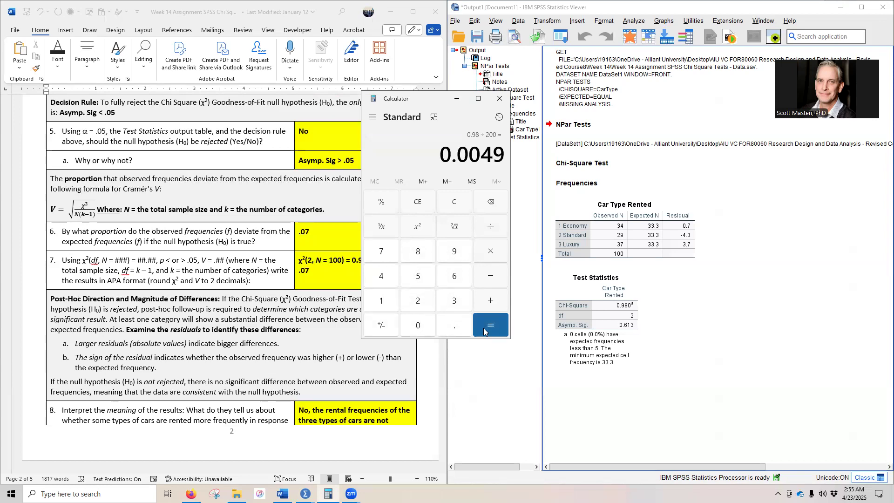
pyautogui.click(456, 228)
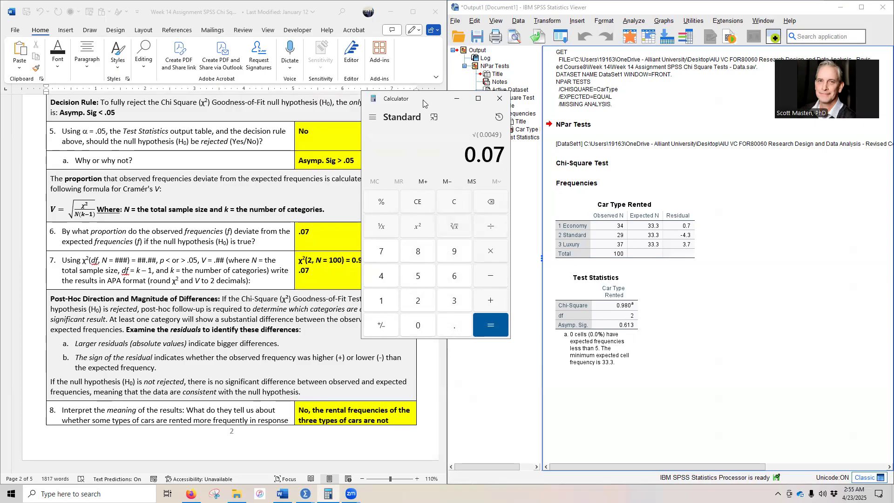
pyautogui.moveTo(423, 99); pyautogui.dragTo(772, 180)
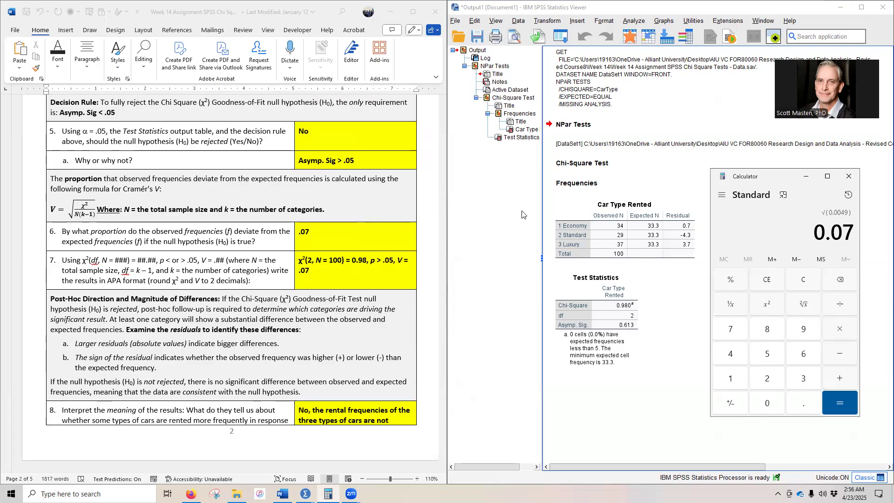
pyautogui.click(806, 176)
# Review questions 7 and 8 on reporting and interpreting the goodness-of-fit results, then the Test of Independence instructions
pyautogui.scroll(-3, 251, 264)
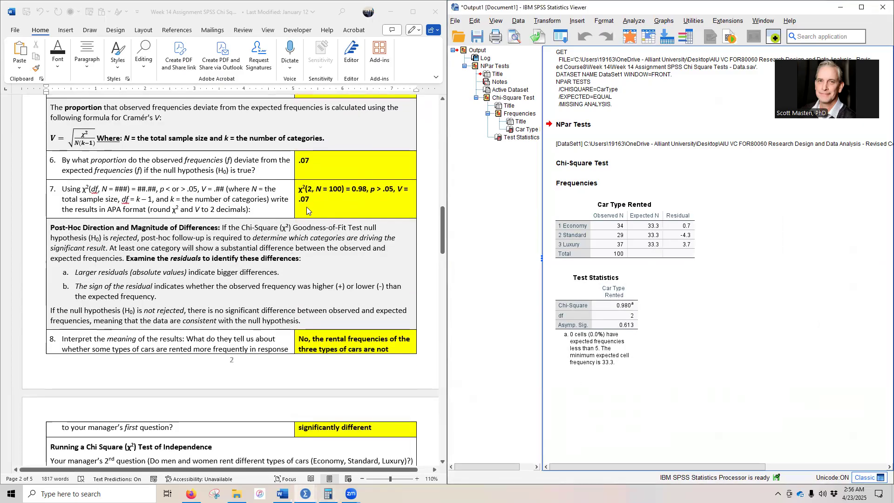
pyautogui.click(633, 320)
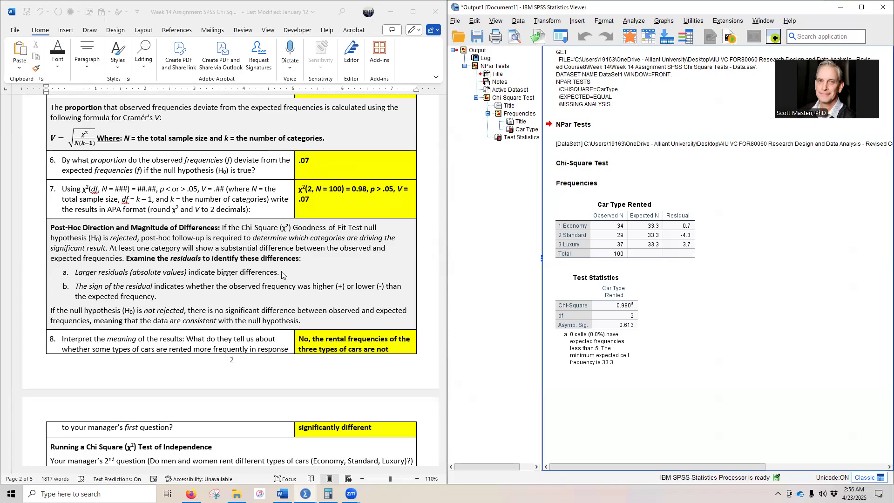
pyautogui.scroll(-2, 282, 274)
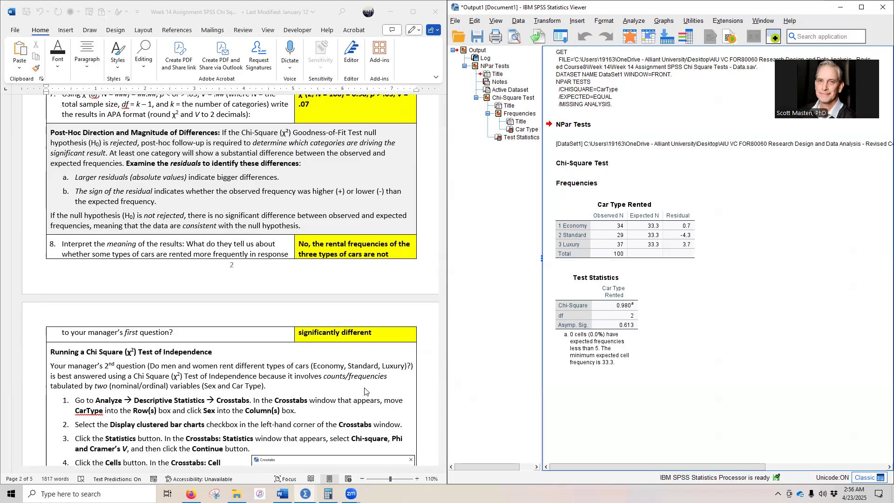
pyautogui.scroll(-1, 219, 317)
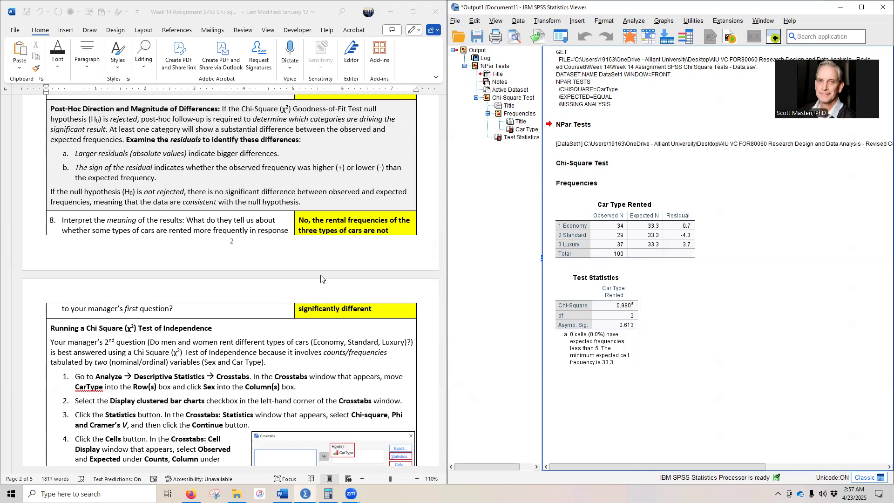
pyautogui.scroll(-3, 320, 278)
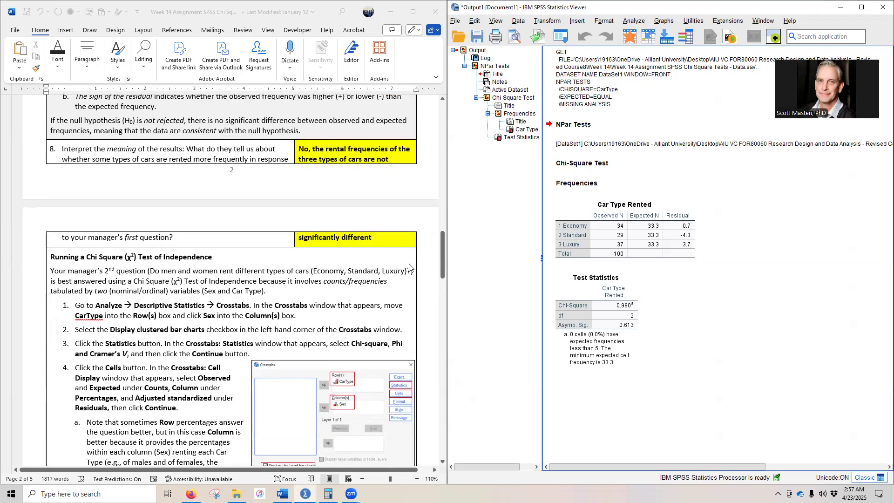
pyautogui.scroll(-7, 411, 267)
pyautogui.scroll(1, 433, 264)
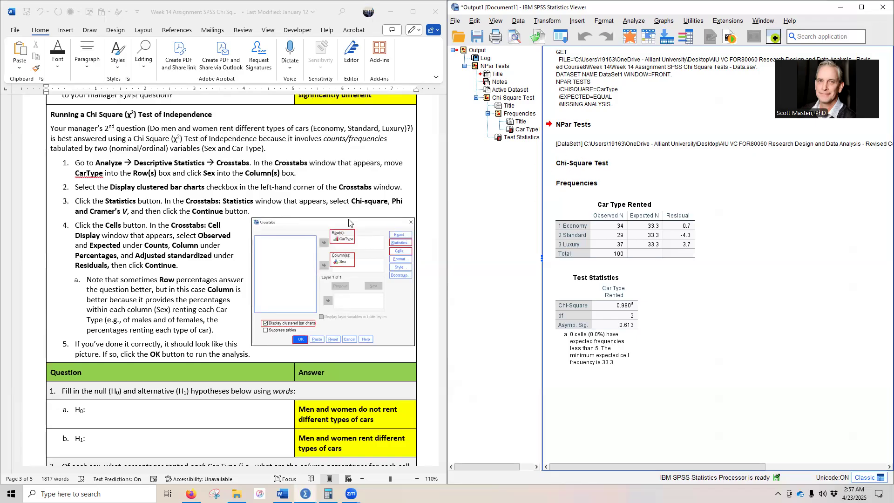
# Set up a Crosstabs analysis with CarType in rows and Sex in columns, and enable clustered bar charts
pyautogui.click(637, 22)
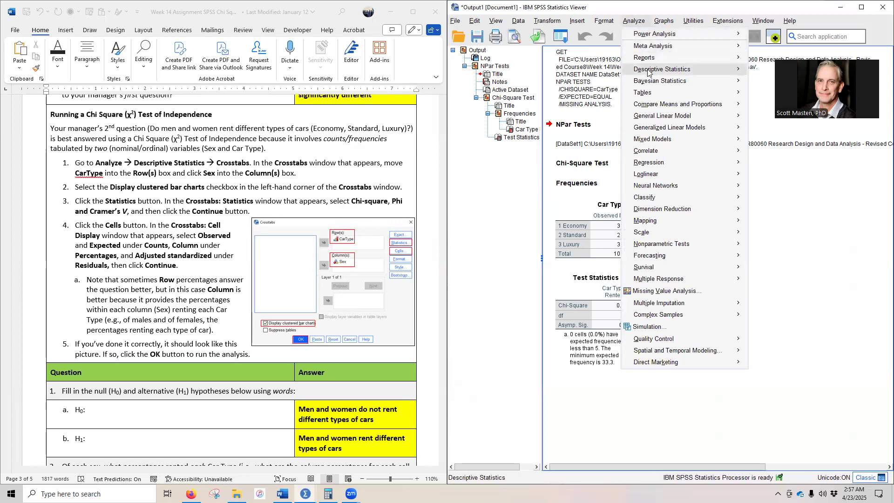
pyautogui.moveTo(648, 72)
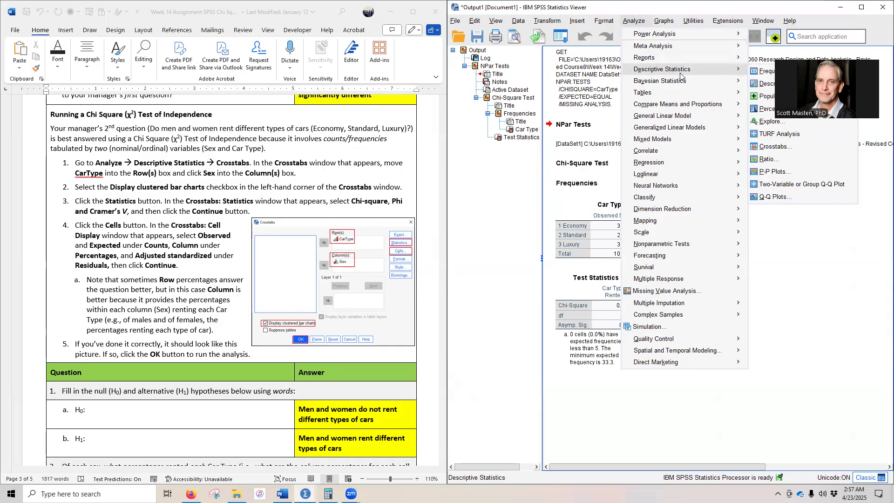
pyautogui.click(763, 147)
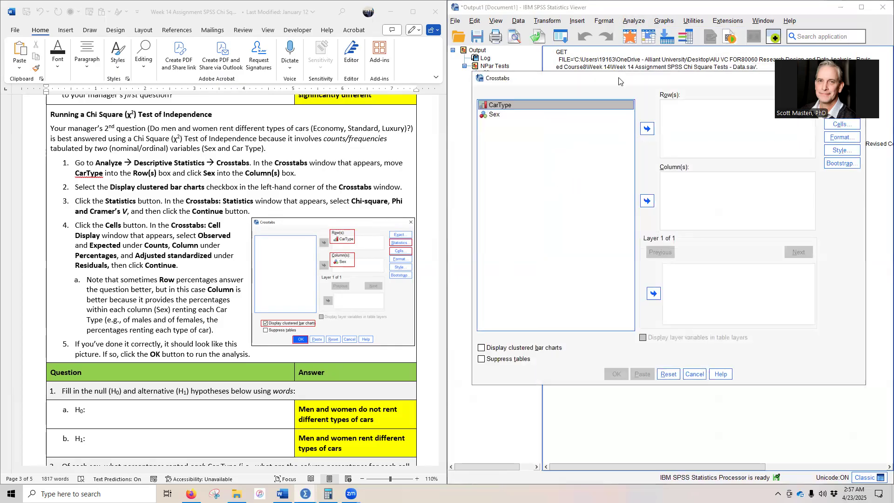
pyautogui.moveTo(620, 82); pyautogui.dragTo(627, 137)
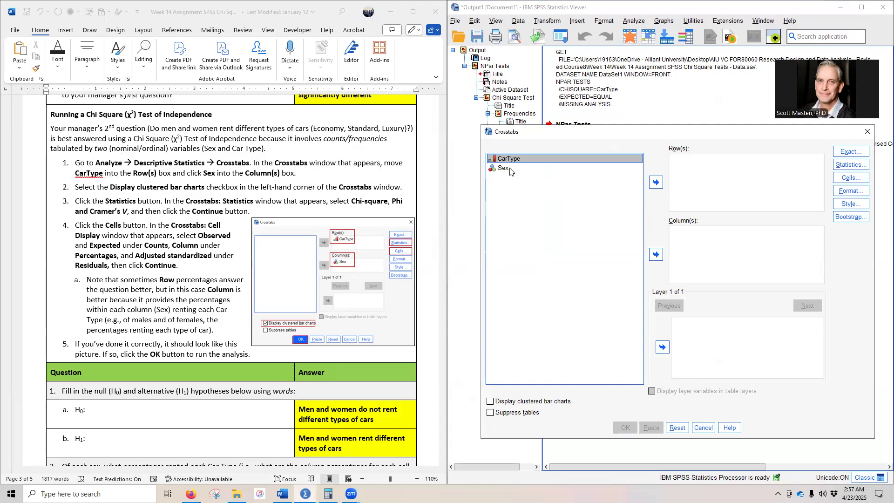
pyautogui.click(650, 185)
pyautogui.click(501, 160)
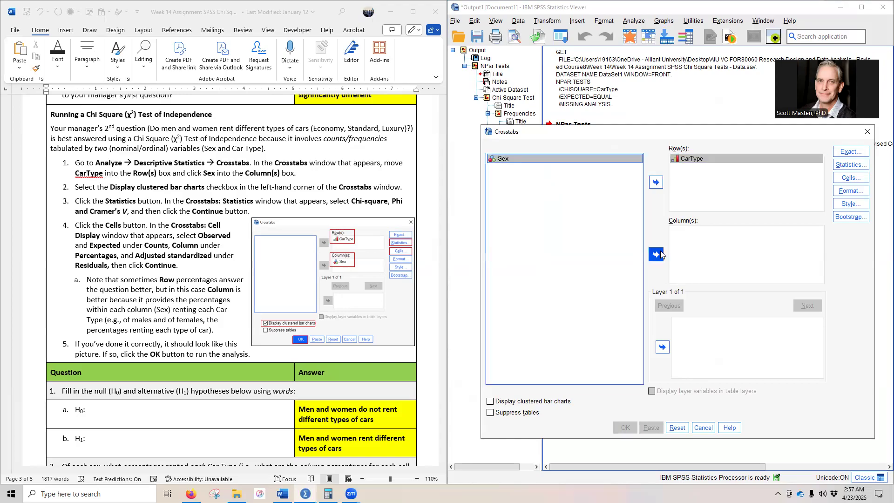
pyautogui.click(656, 254)
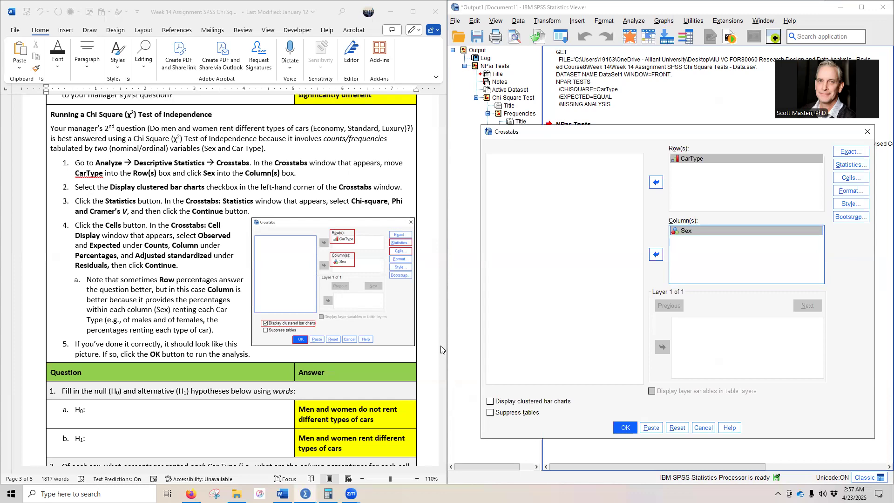
pyautogui.click(490, 401)
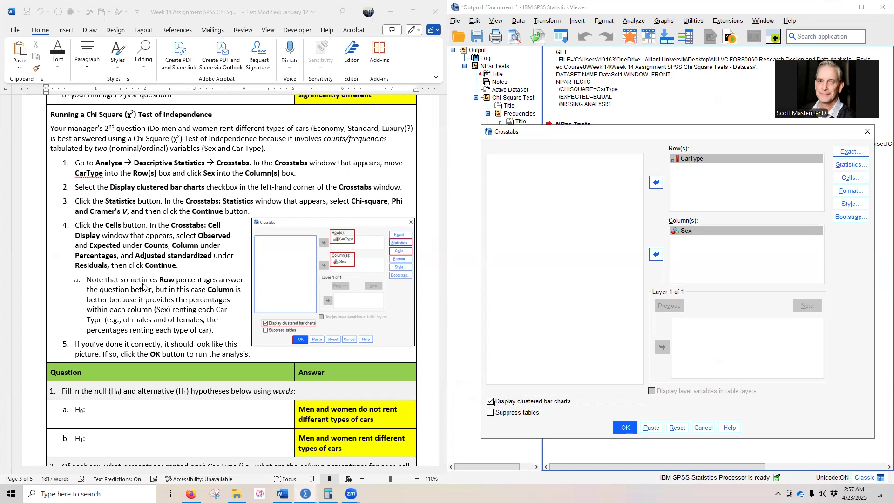
# Include the Chi-square and Phi and Cramer's V statistics in the crosstabs analysis
pyautogui.click(851, 164)
pyautogui.click(555, 179)
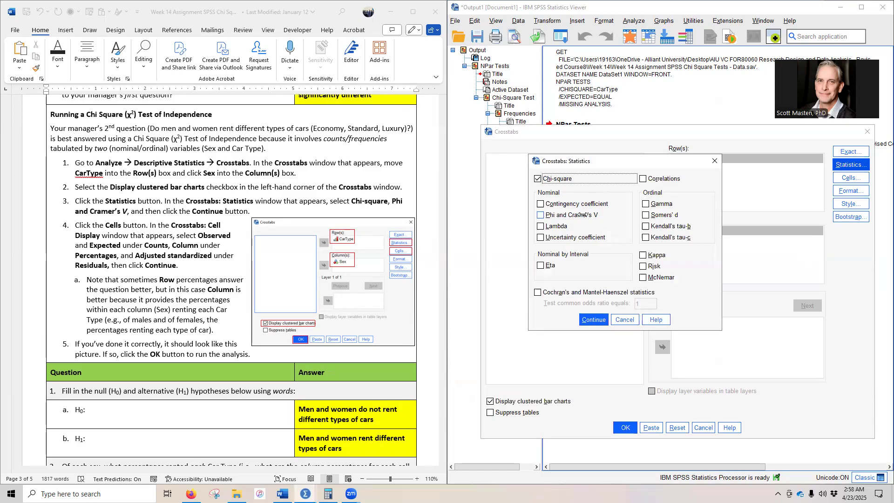
pyautogui.click(582, 215)
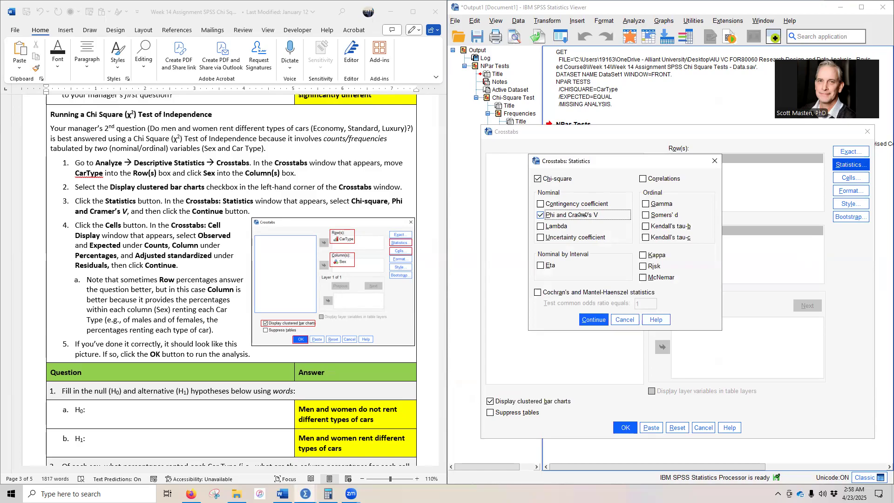
pyautogui.click(594, 319)
# Add expected counts, column percentages and adjusted standardized residuals to the crosstabs cell display, keeping observed counts
pyautogui.click(844, 178)
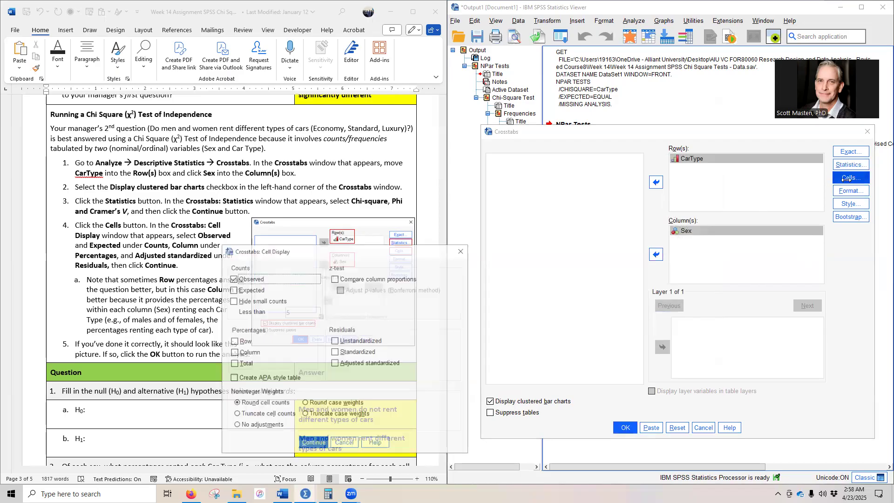
pyautogui.moveTo(377, 253); pyautogui.dragTo(685, 172)
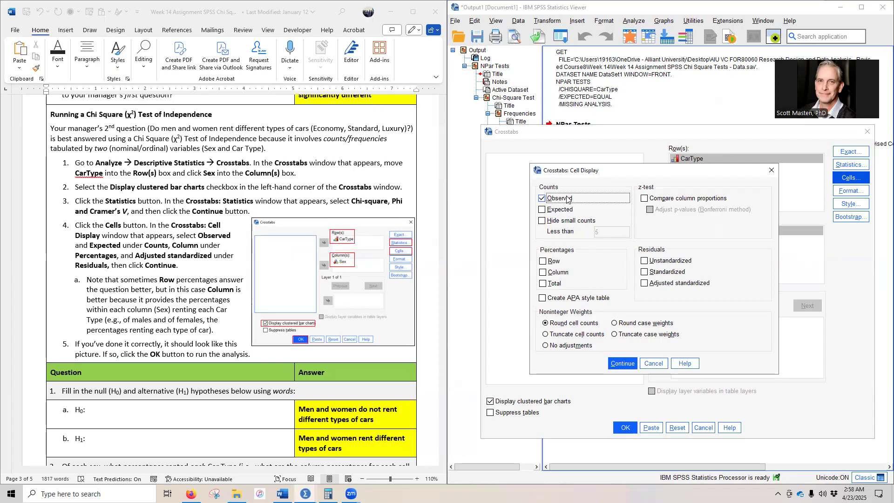
pyautogui.click(561, 212)
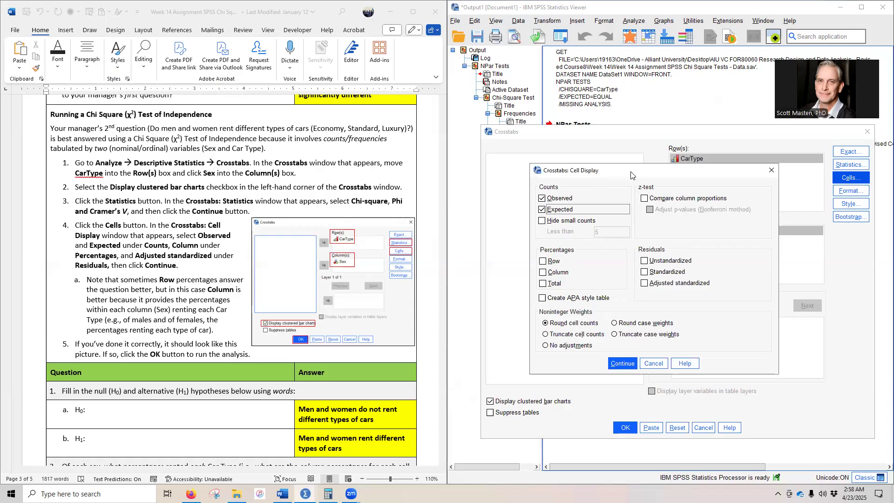
pyautogui.moveTo(630, 175); pyautogui.dragTo(599, 198)
pyautogui.click(526, 296)
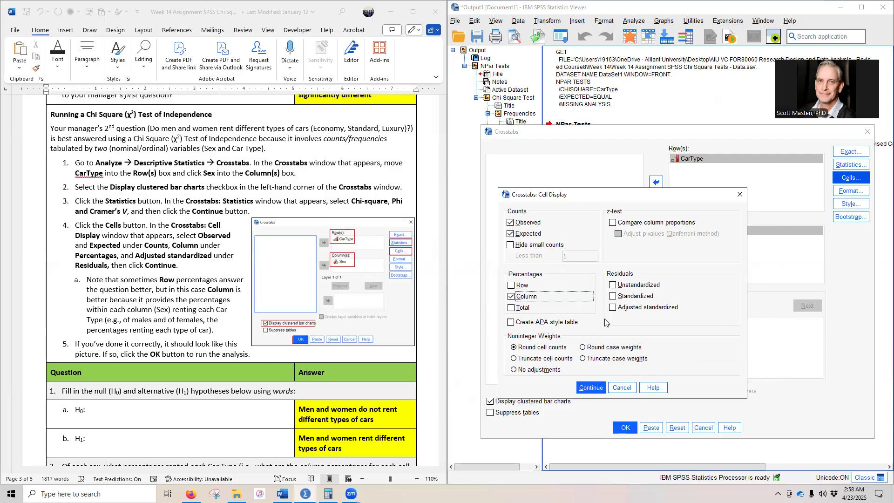
pyautogui.click(623, 308)
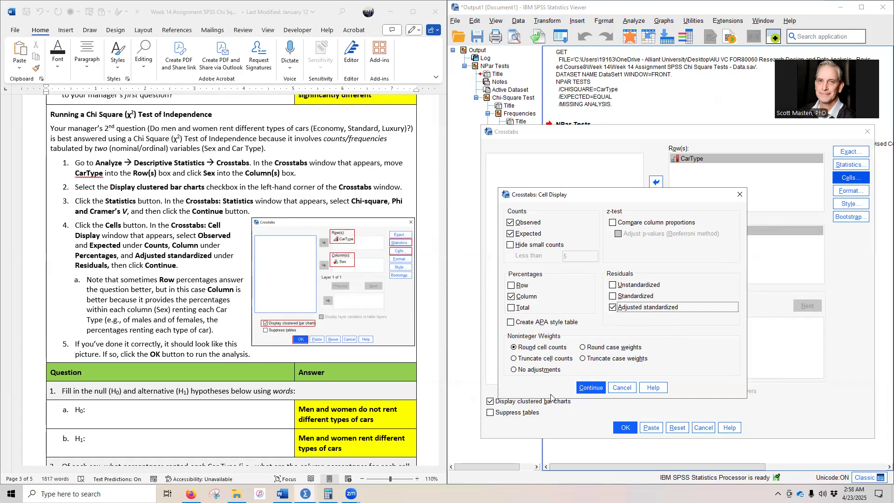
pyautogui.click(587, 388)
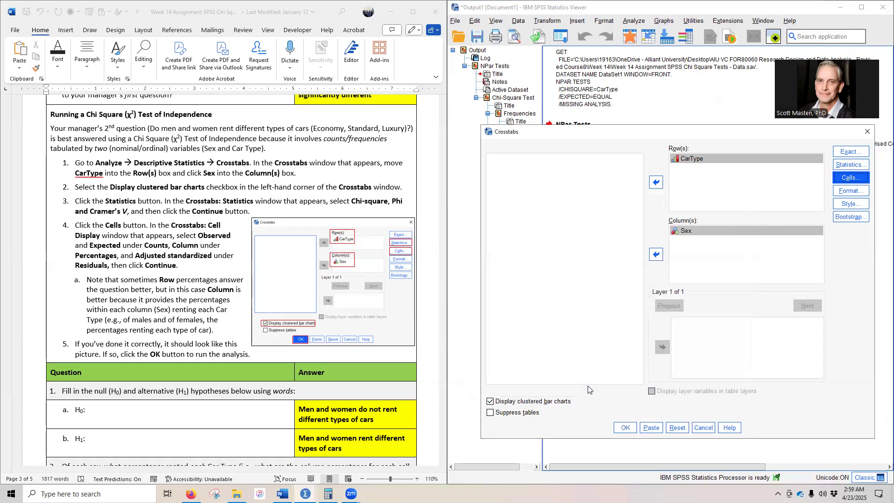
# Run the crosstabs analysis and place the output window beside the assignment document
pyautogui.click(624, 427)
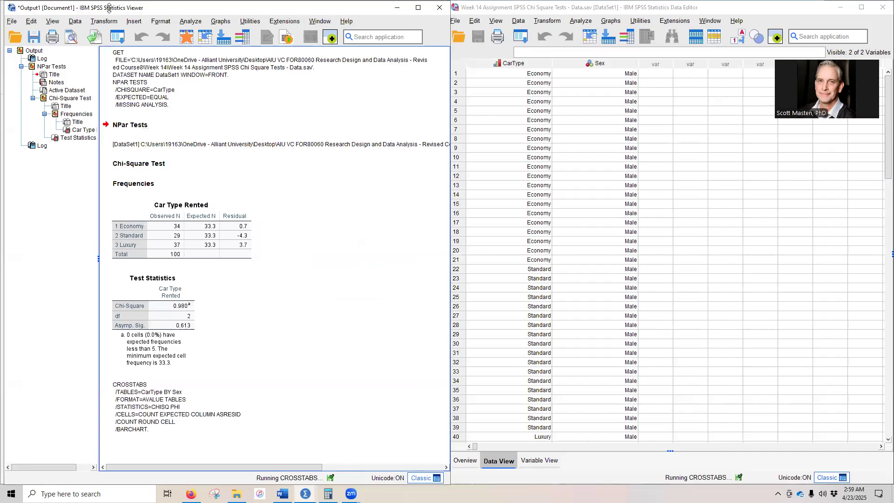
pyautogui.moveTo(109, 8); pyautogui.dragTo(892, 19)
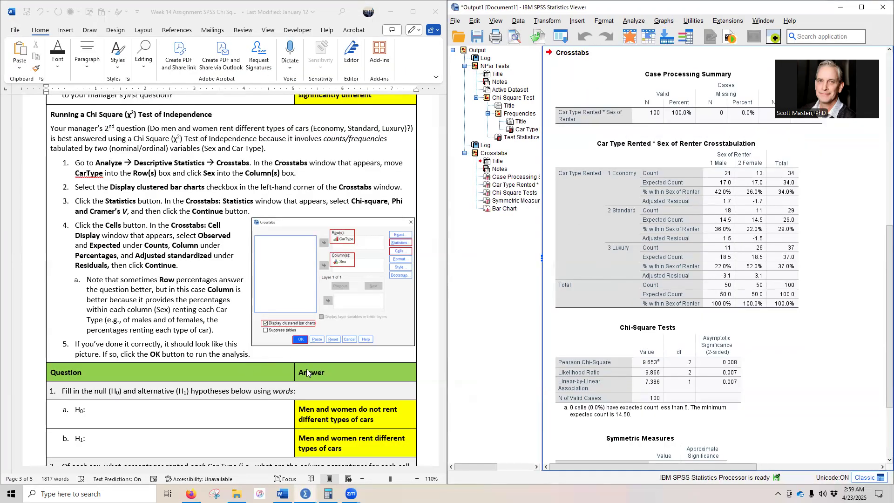
# Check the hypotheses, column percentages by sex and question 3's decision rule against the Crosstabulation and Chi-Square Tests tables
pyautogui.scroll(-5, 307, 368)
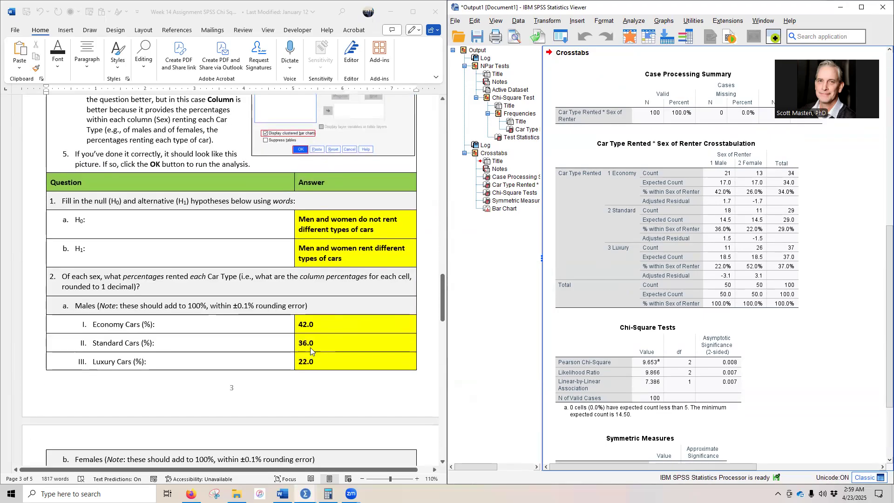
pyautogui.scroll(-1, 310, 350)
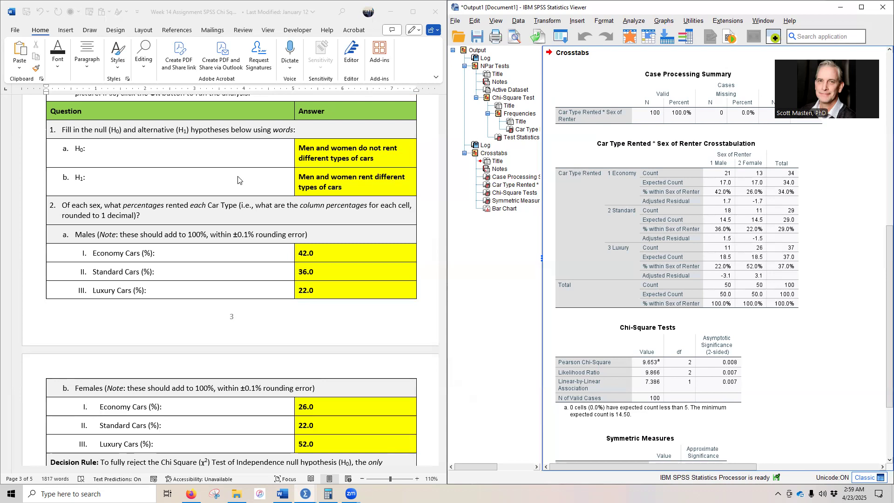
pyautogui.scroll(-2, 238, 181)
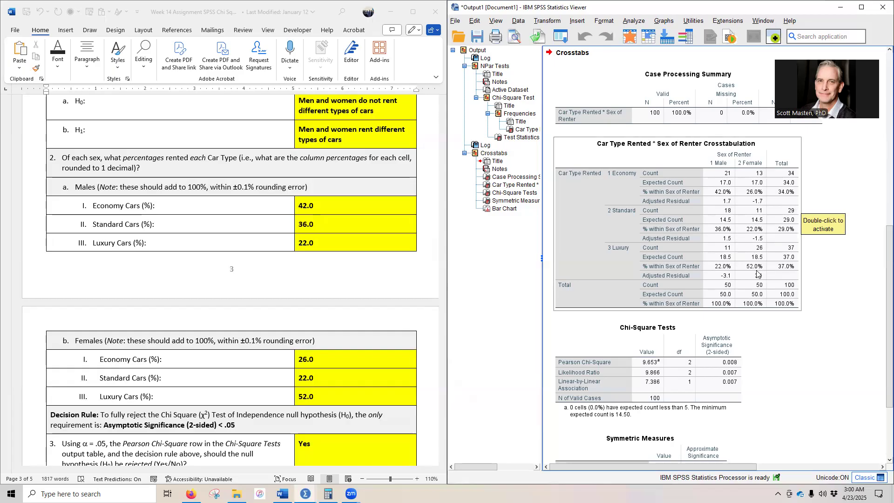
pyautogui.scroll(-5, 381, 344)
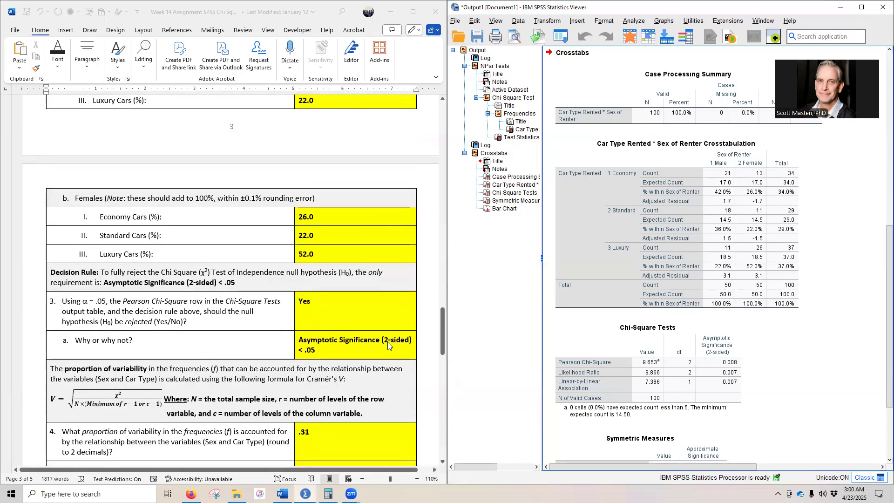
pyautogui.scroll(-3, 377, 346)
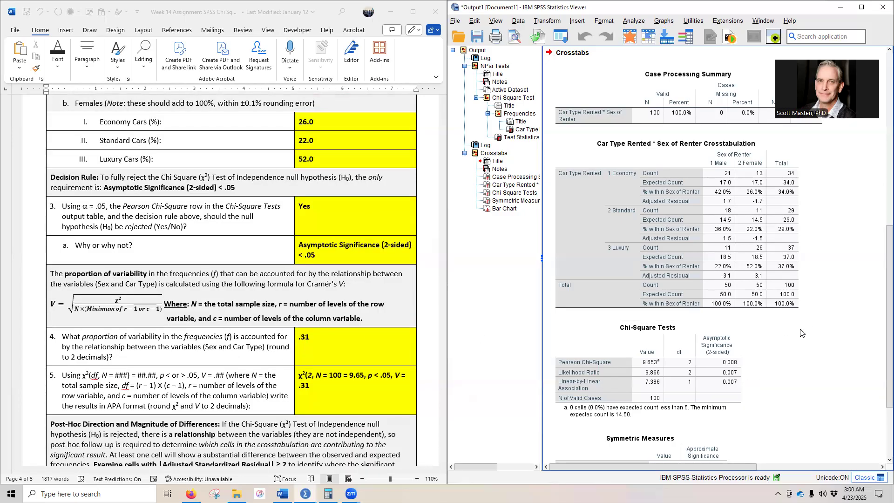
pyautogui.scroll(-3, 800, 332)
pyautogui.click(620, 257)
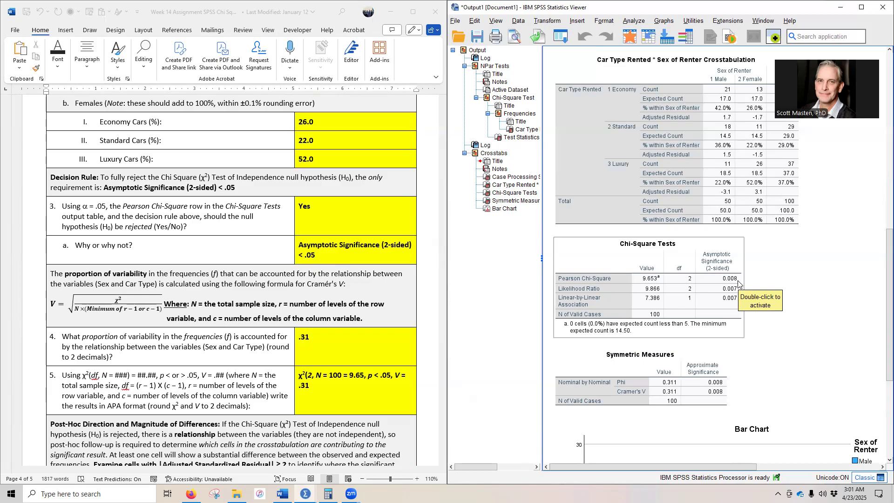
# Review the Cramér's V formula and question 4 alongside the Pearson Chi-Square value, sample size and crosstabulation levels
pyautogui.scroll(-1, 196, 275)
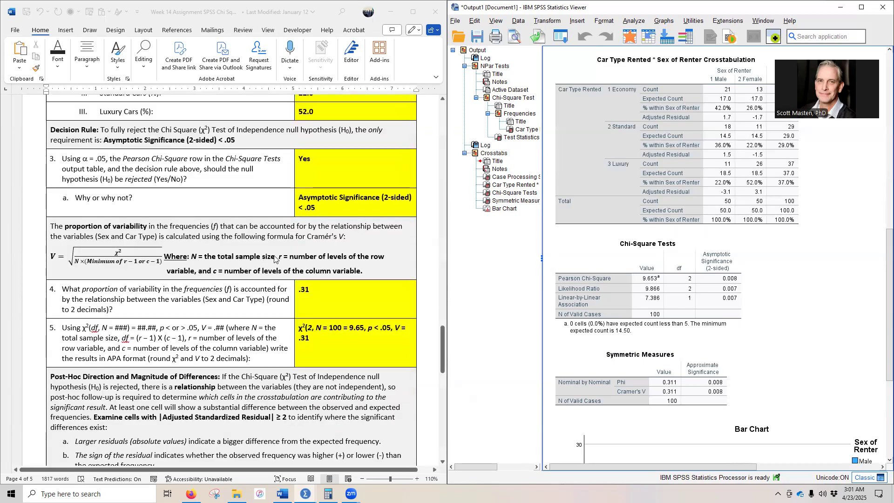
pyautogui.scroll(-1, 182, 275)
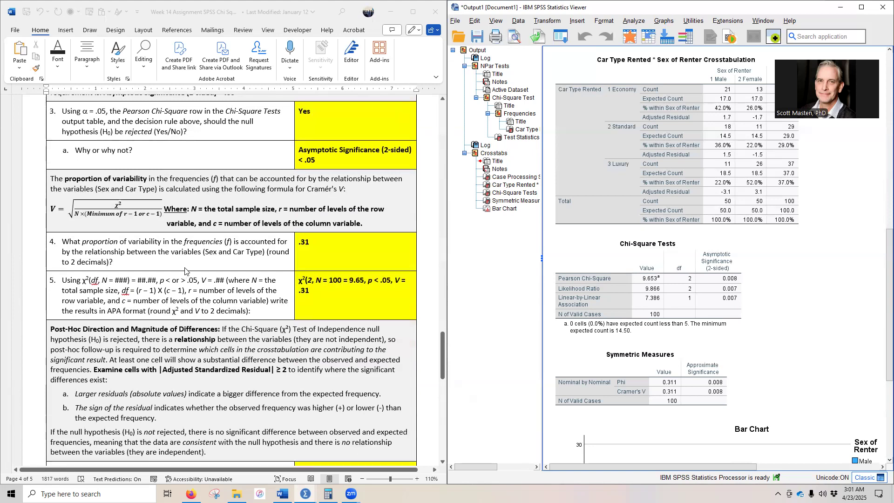
pyautogui.click(645, 403)
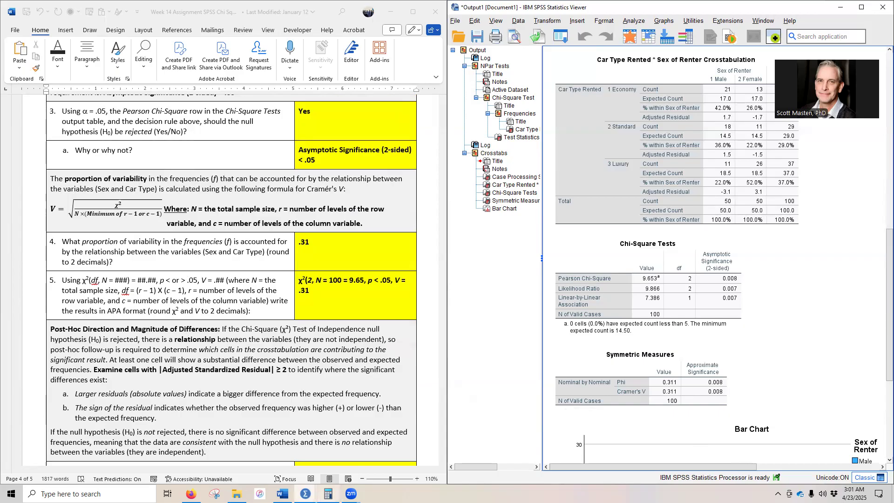
pyautogui.moveTo(327, 493)
pyautogui.click(587, 330)
pyautogui.scroll(1, 577, 331)
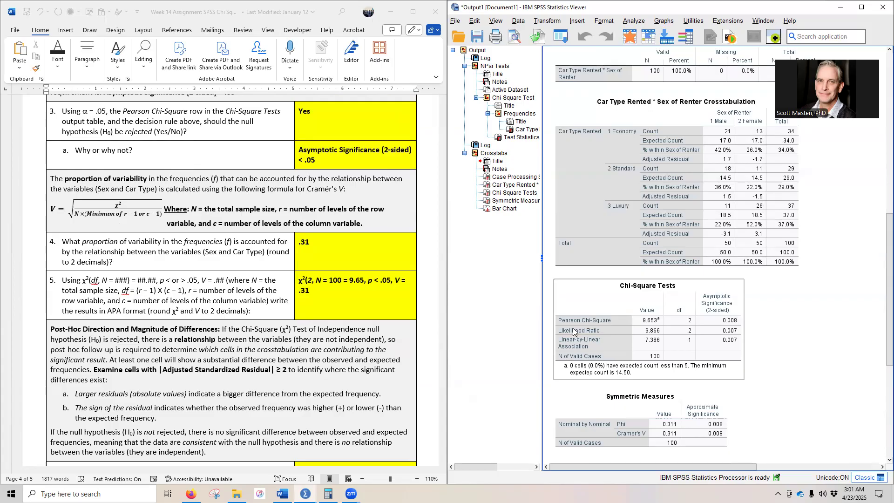
pyautogui.click(575, 258)
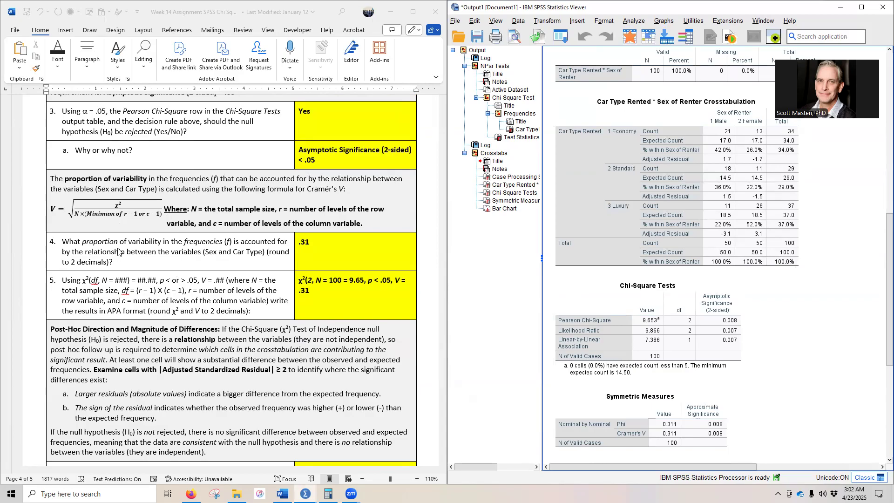
# Switch to Calculator, move it clear of the Chi-Square Tests table and clear the previous calculation
pyautogui.click(329, 494)
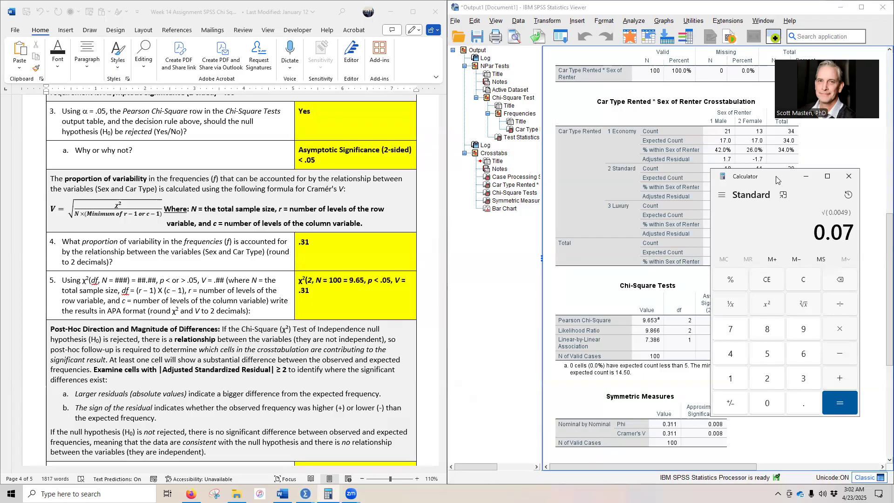
pyautogui.moveTo(777, 180); pyautogui.dragTo(475, 157)
pyautogui.click(501, 257)
pyautogui.click(653, 358)
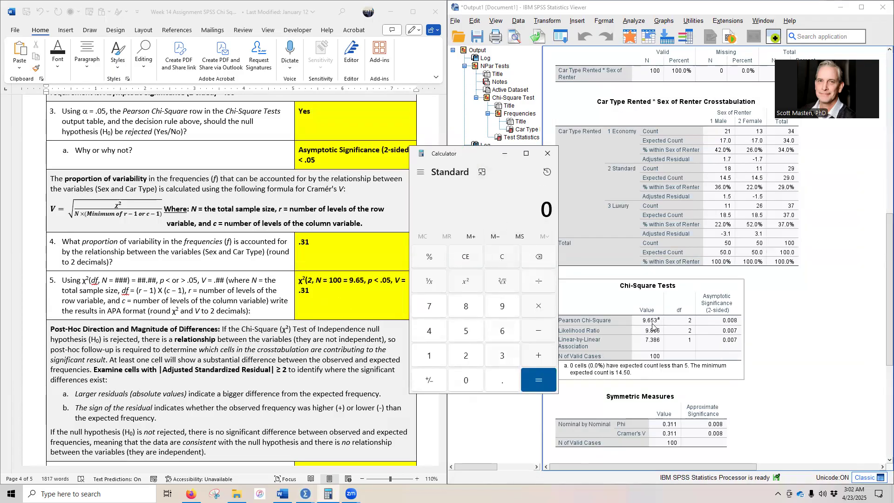
# Calculate Cramér's V as the square root of 9.653 divided by 100
pyautogui.click(503, 307)
pyautogui.click(501, 381)
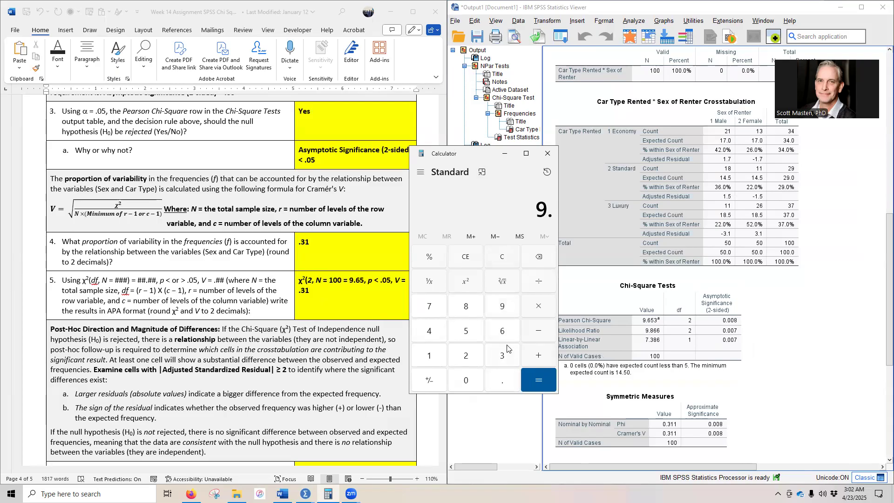
pyautogui.click(507, 328)
pyautogui.click(466, 331)
pyautogui.click(497, 355)
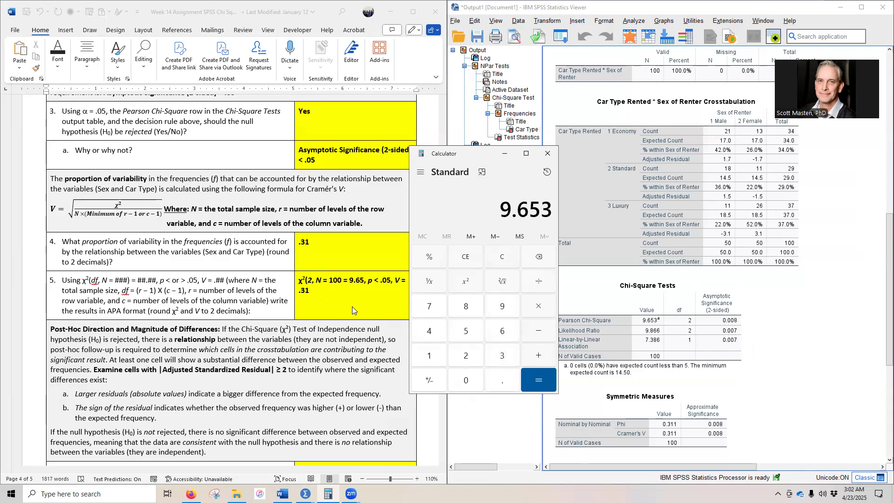
pyautogui.click(538, 281)
pyautogui.click(430, 355)
pyautogui.doubleClick(464, 379)
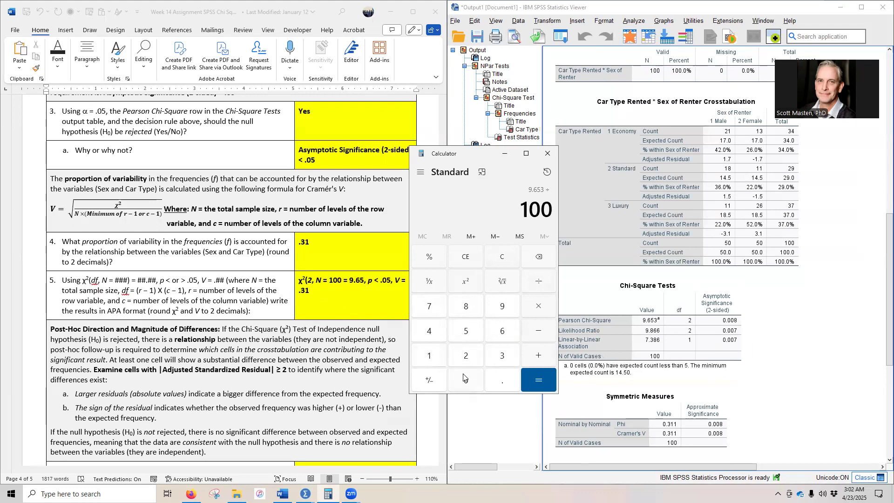
pyautogui.click(529, 383)
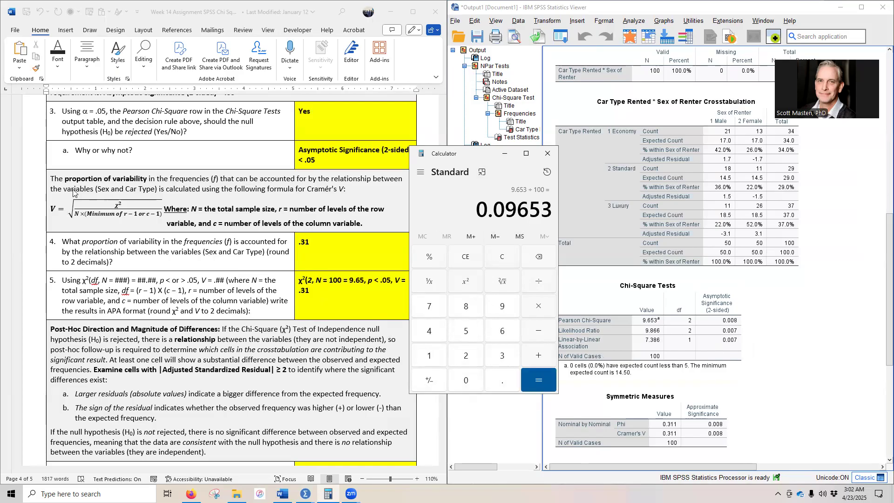
pyautogui.click(501, 283)
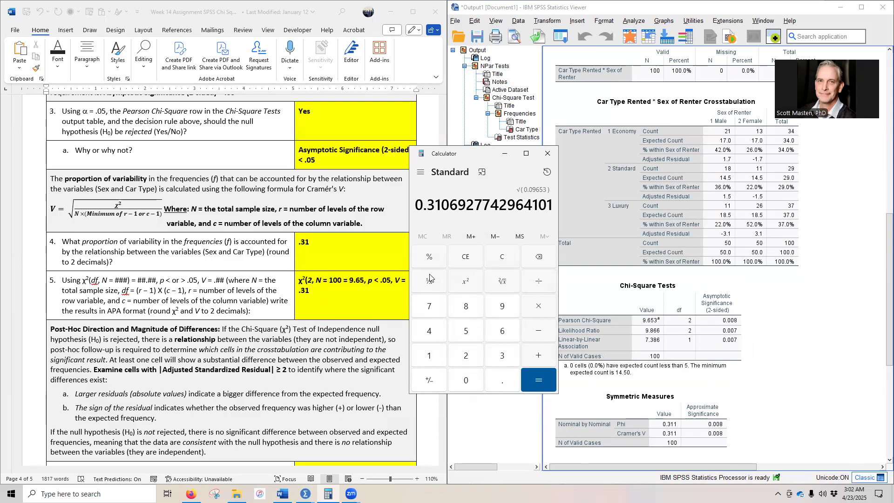
# Minimize Calculator and check Cramér's V in the Symmetric Measures table against question 4's answer
pyautogui.click(504, 153)
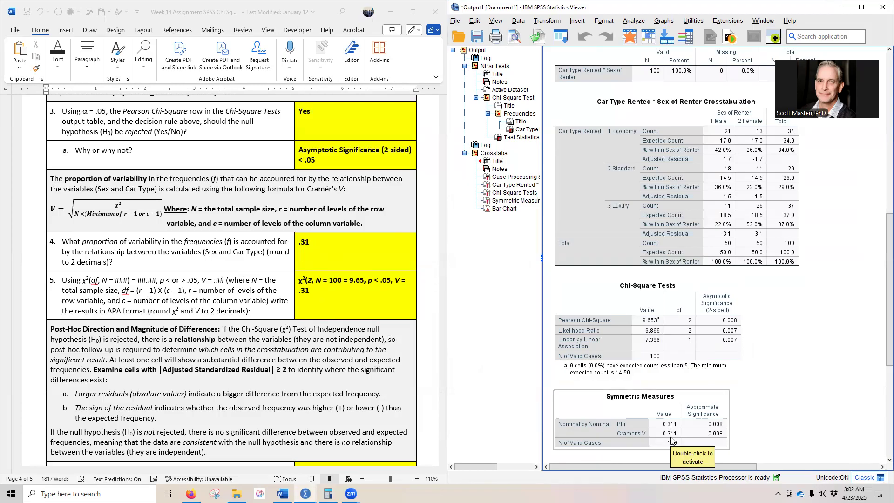
pyautogui.scroll(-3, 636, 415)
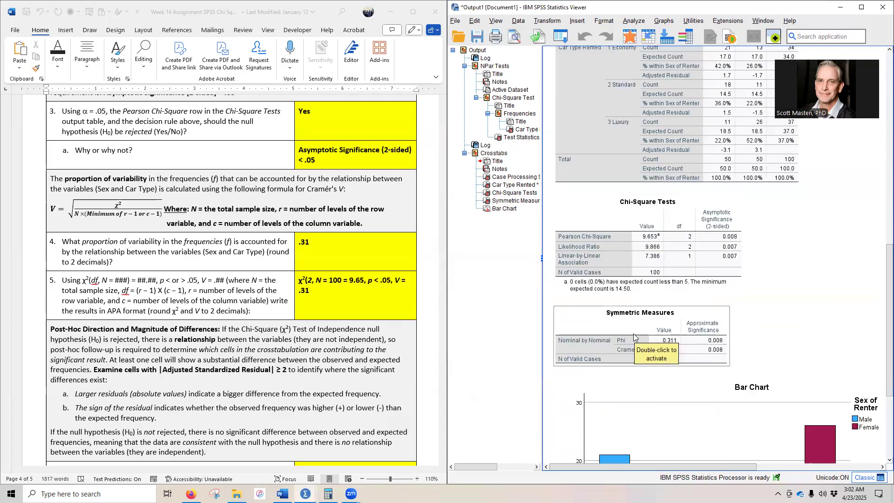
pyautogui.scroll(-3, 268, 283)
pyautogui.scroll(-1, 269, 282)
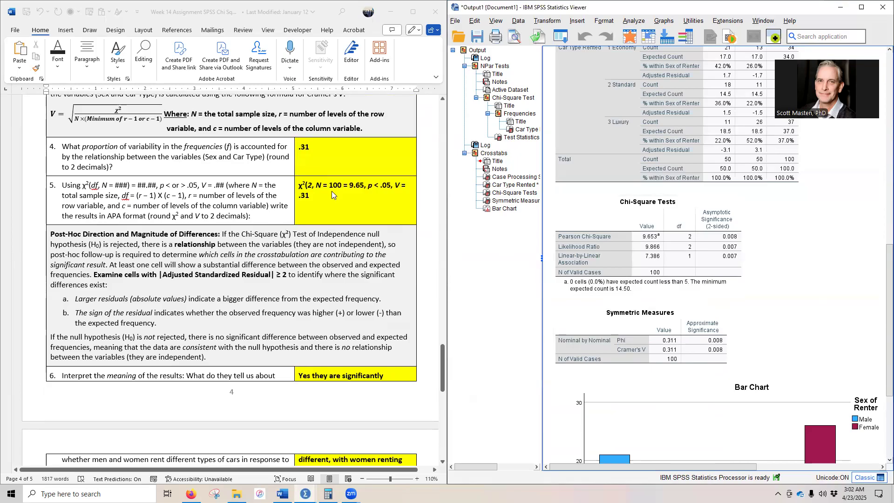
# Add the missing closing parenthesis after "N = 100" in question 5's APA-format chi-square result
pyautogui.click(311, 186)
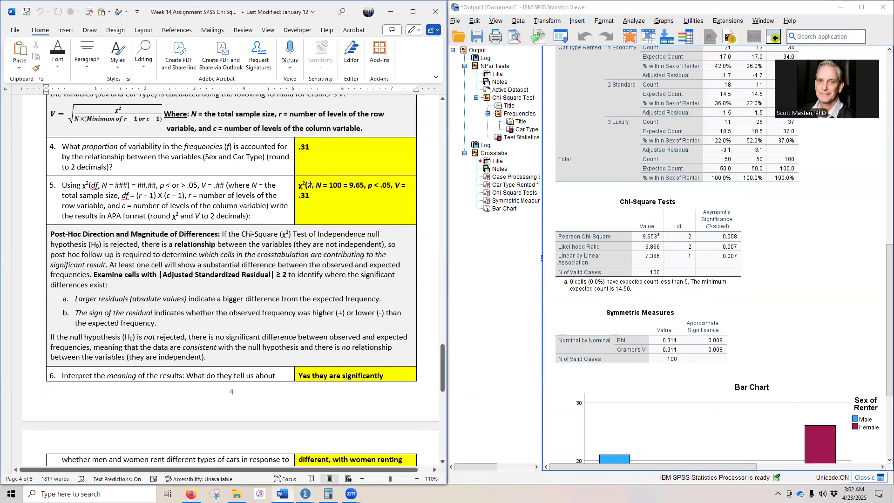
pyautogui.click(308, 185)
pyautogui.doubleClick(311, 186)
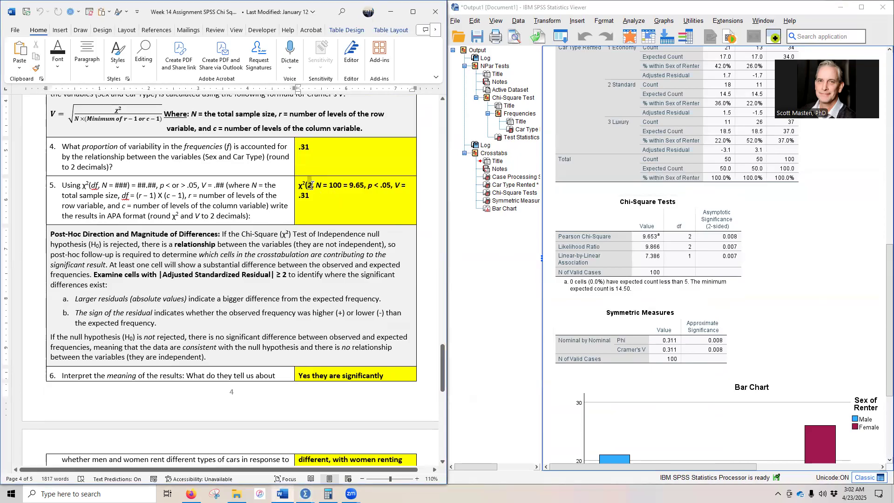
pyautogui.click(332, 170)
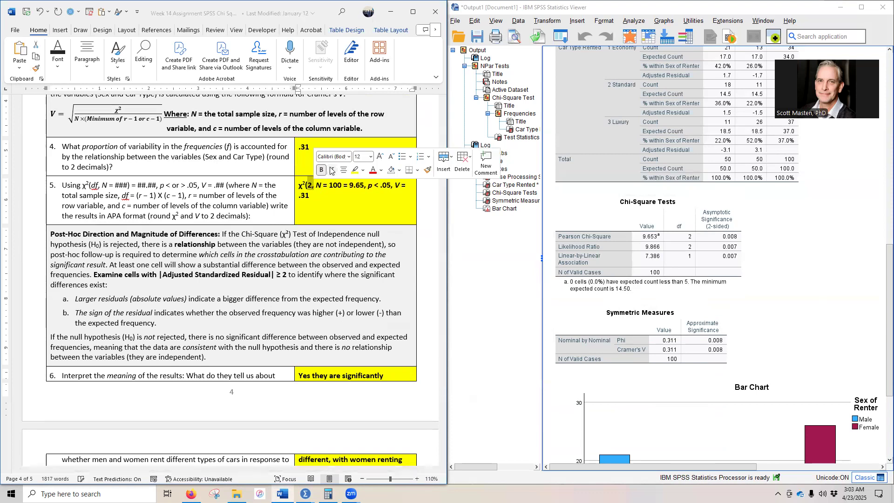
pyautogui.click(337, 215)
pyautogui.click(689, 261)
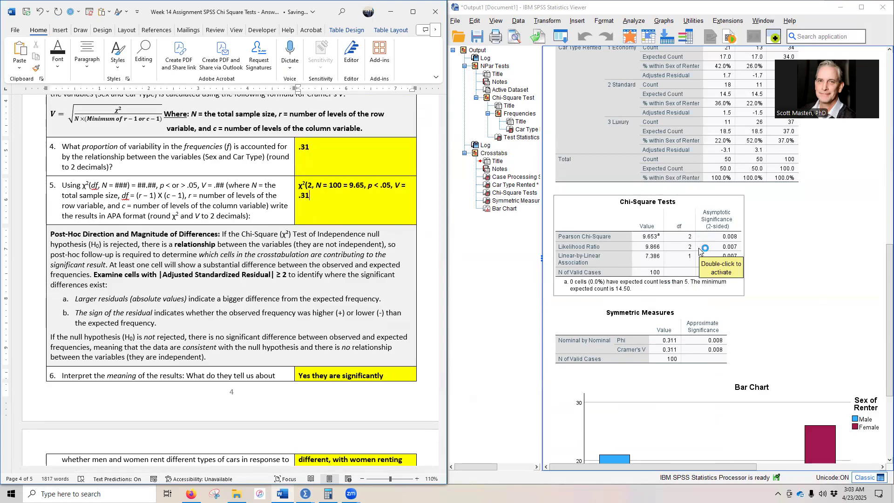
pyautogui.click(778, 179)
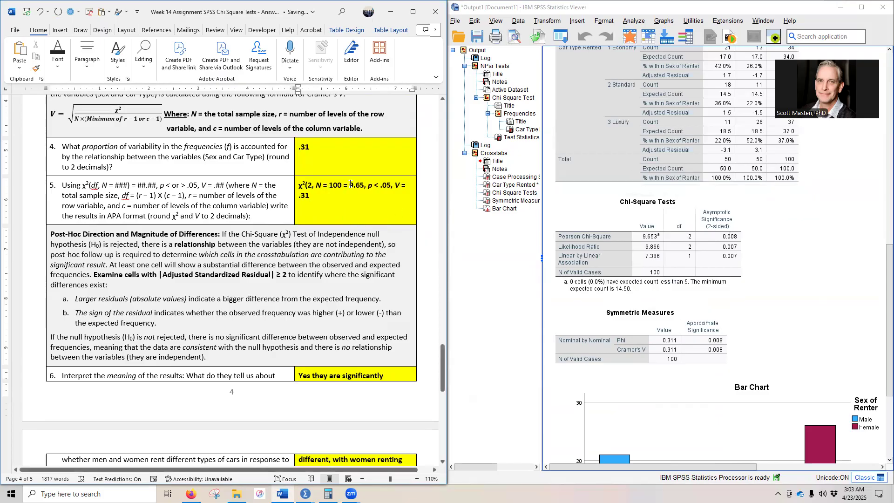
pyautogui.write(')')
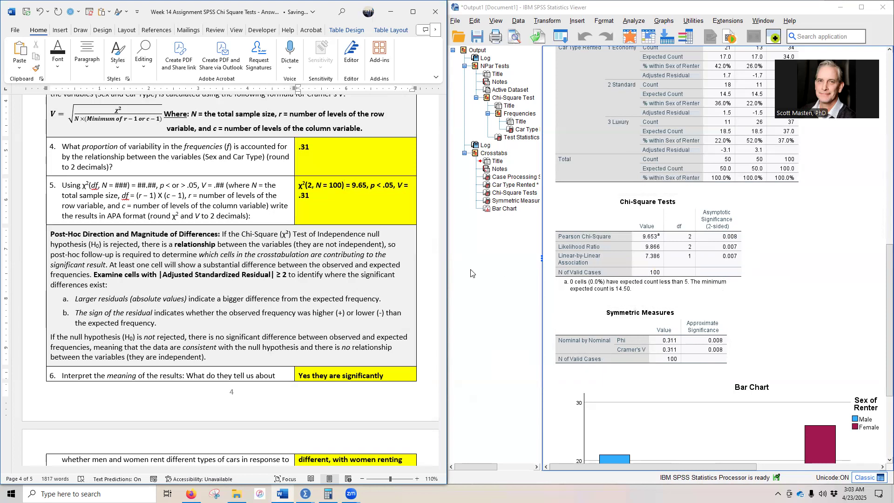
# Review the post-hoc guidance and question 6 against the Crosstabulation's adjusted residuals and percentages by sex, then the APA write-up and submission instructions
pyautogui.scroll(-5, 343, 274)
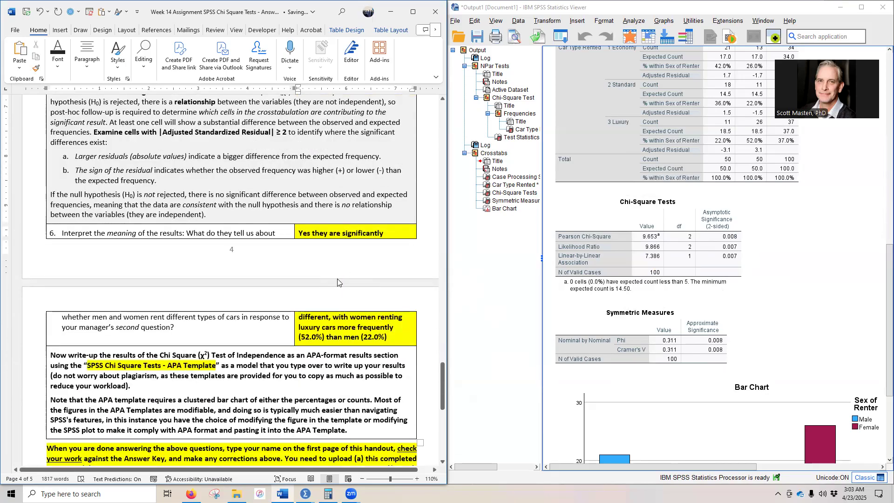
pyautogui.click(621, 333)
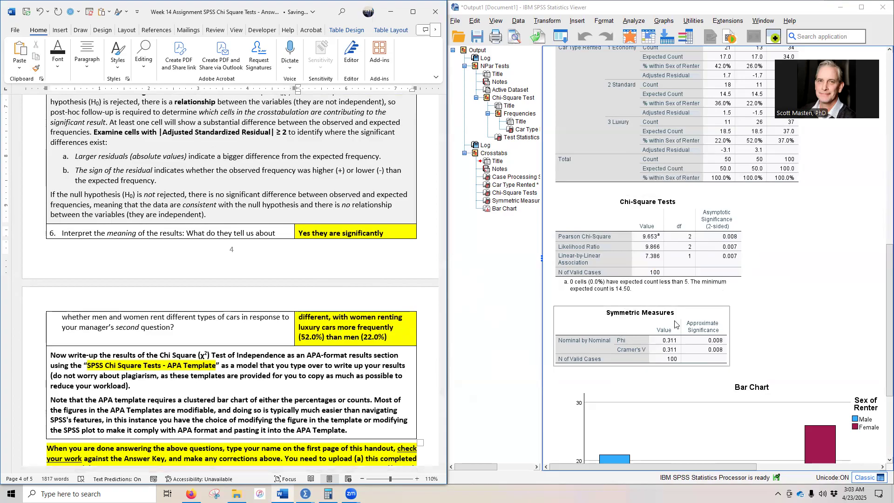
pyautogui.click(799, 311)
pyautogui.scroll(3, 780, 307)
pyautogui.scroll(6, 787, 308)
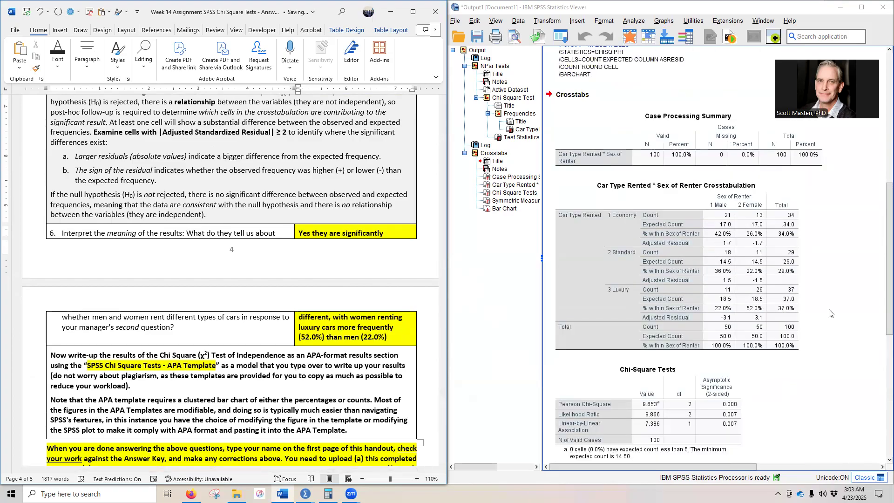
pyautogui.scroll(-8, 795, 311)
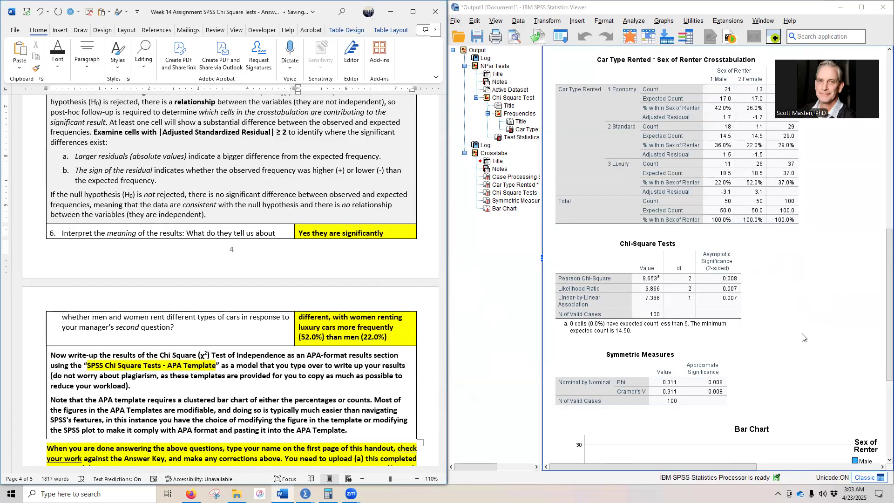
pyautogui.scroll(4, 835, 339)
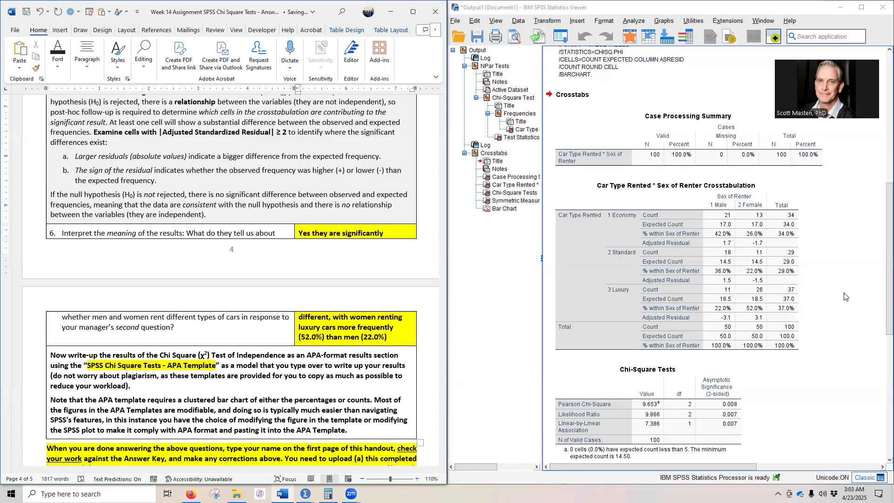
pyautogui.click(674, 239)
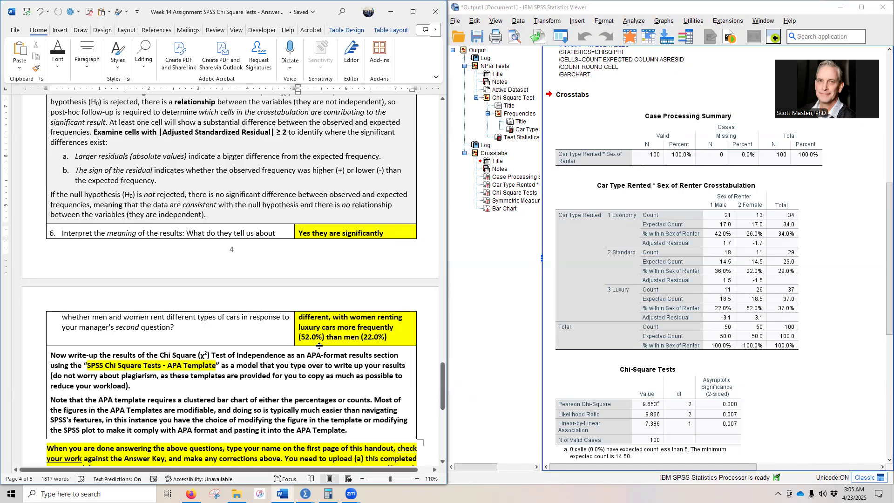
pyautogui.scroll(-6, 313, 330)
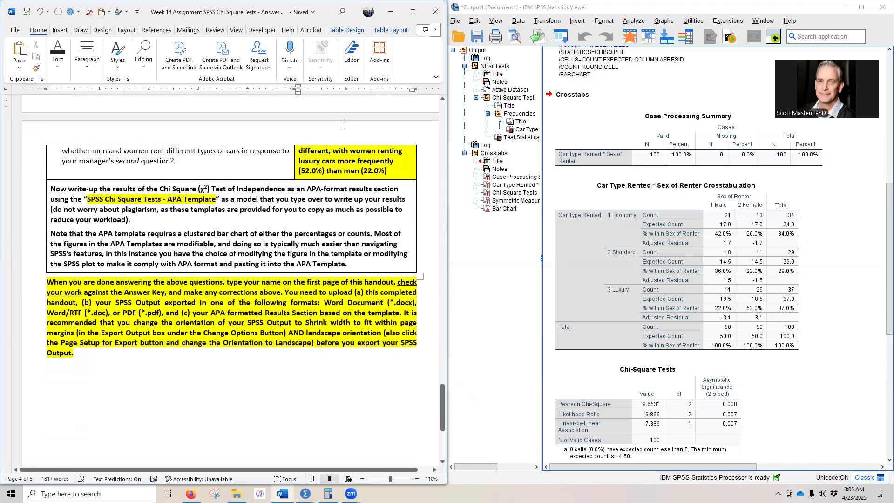